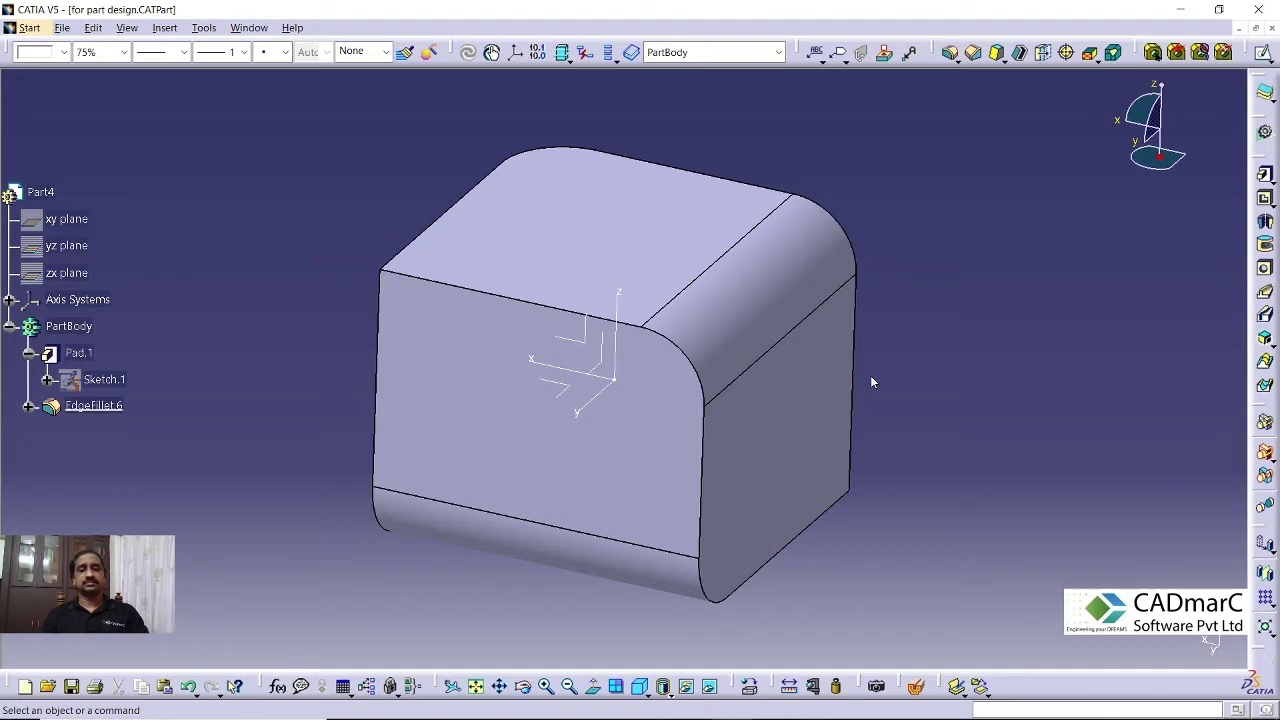
# Step: Start a thickness on the block's top and front faces with Propagate Thickness turned off
pyautogui.click(1043, 52)
pyautogui.moveTo(903, 199); pyautogui.dragTo(912, 188)
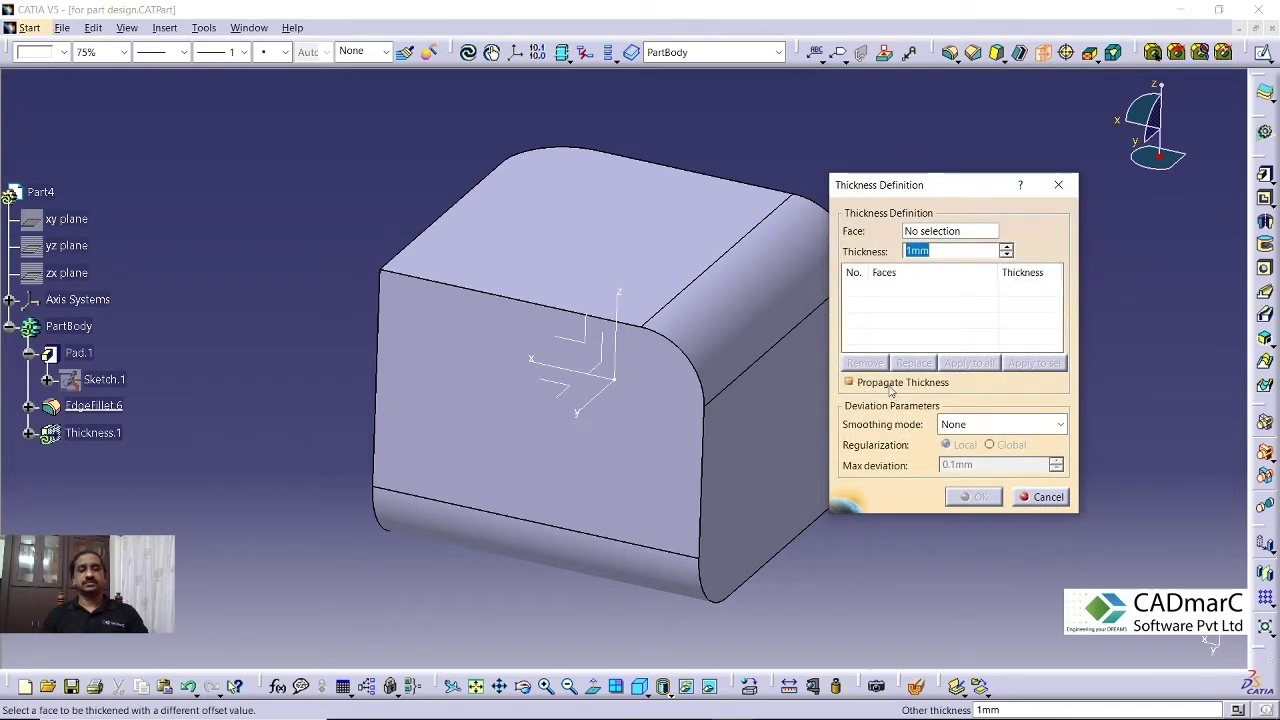
pyautogui.click(648, 230)
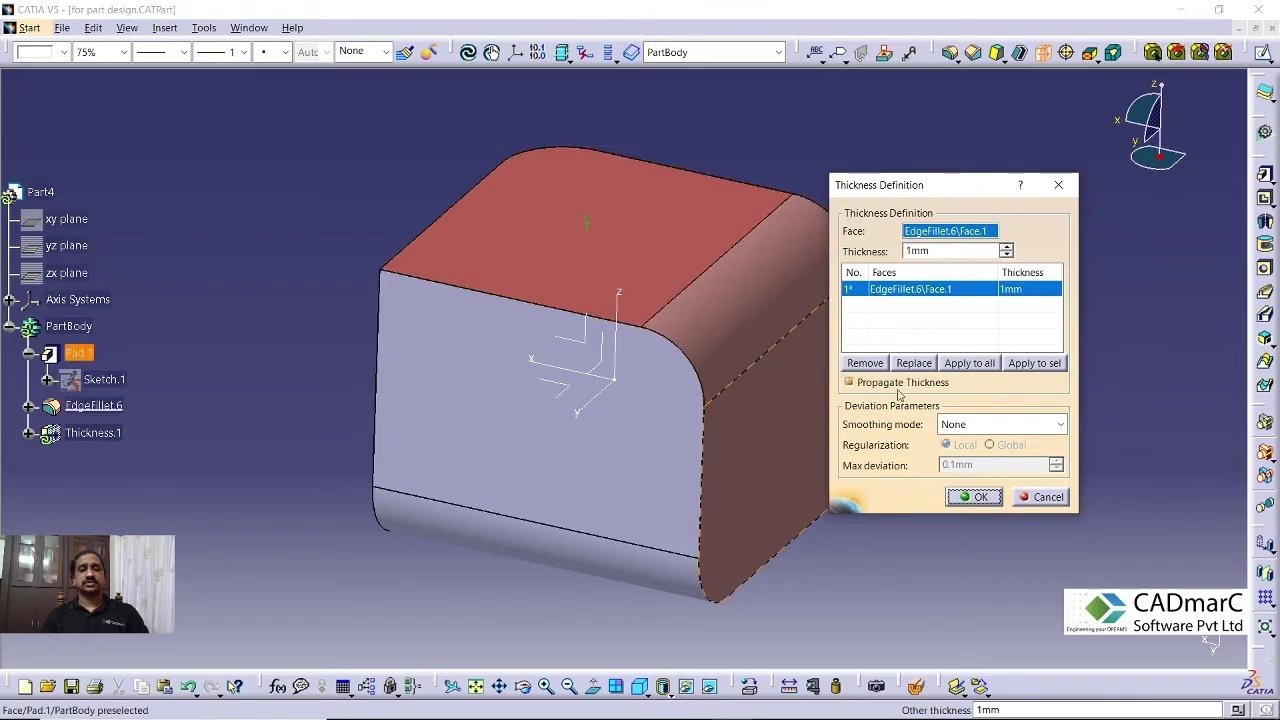
pyautogui.moveTo(832, 390); pyautogui.dragTo(720, 342, button='middle')
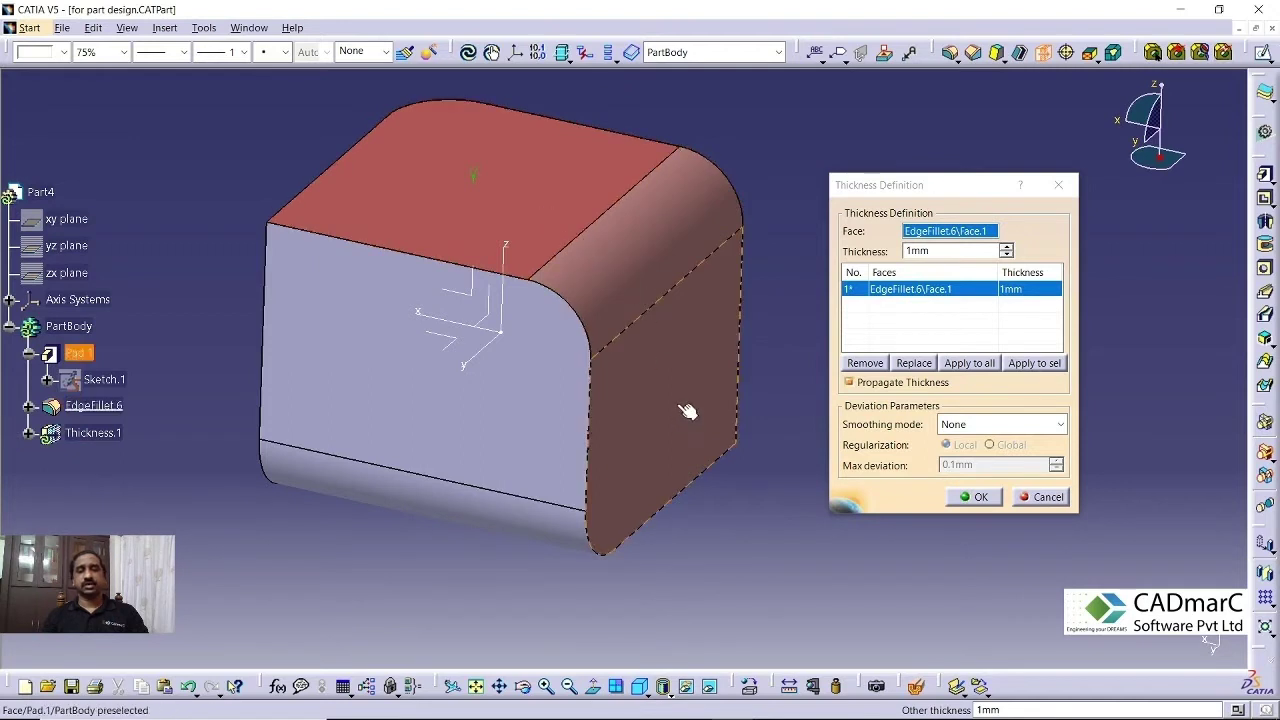
pyautogui.click(858, 385)
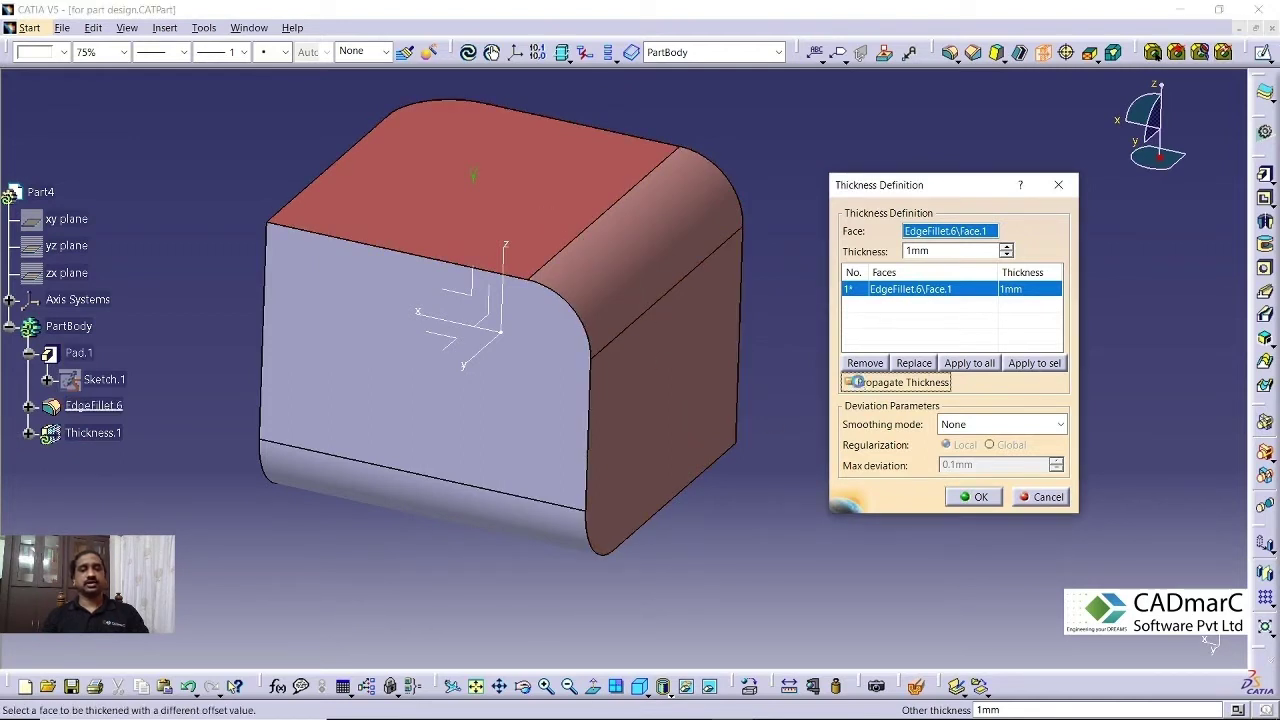
pyautogui.click(530, 410)
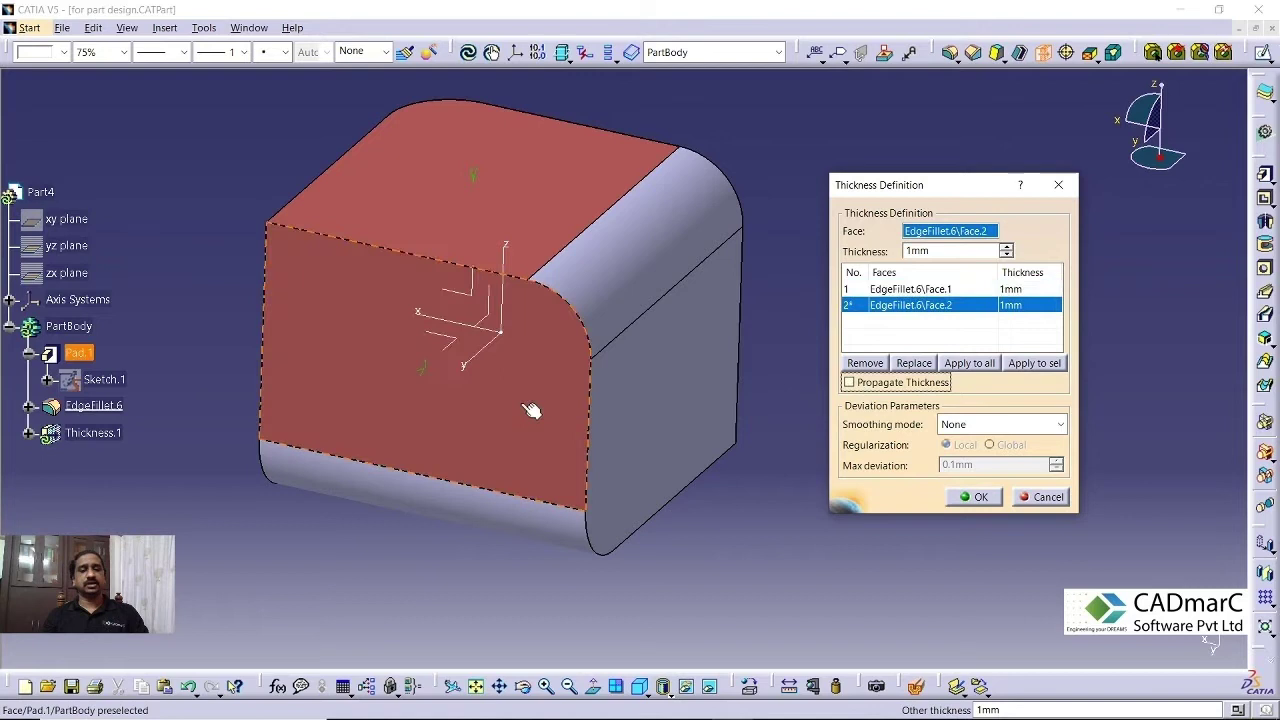
pyautogui.click(852, 382)
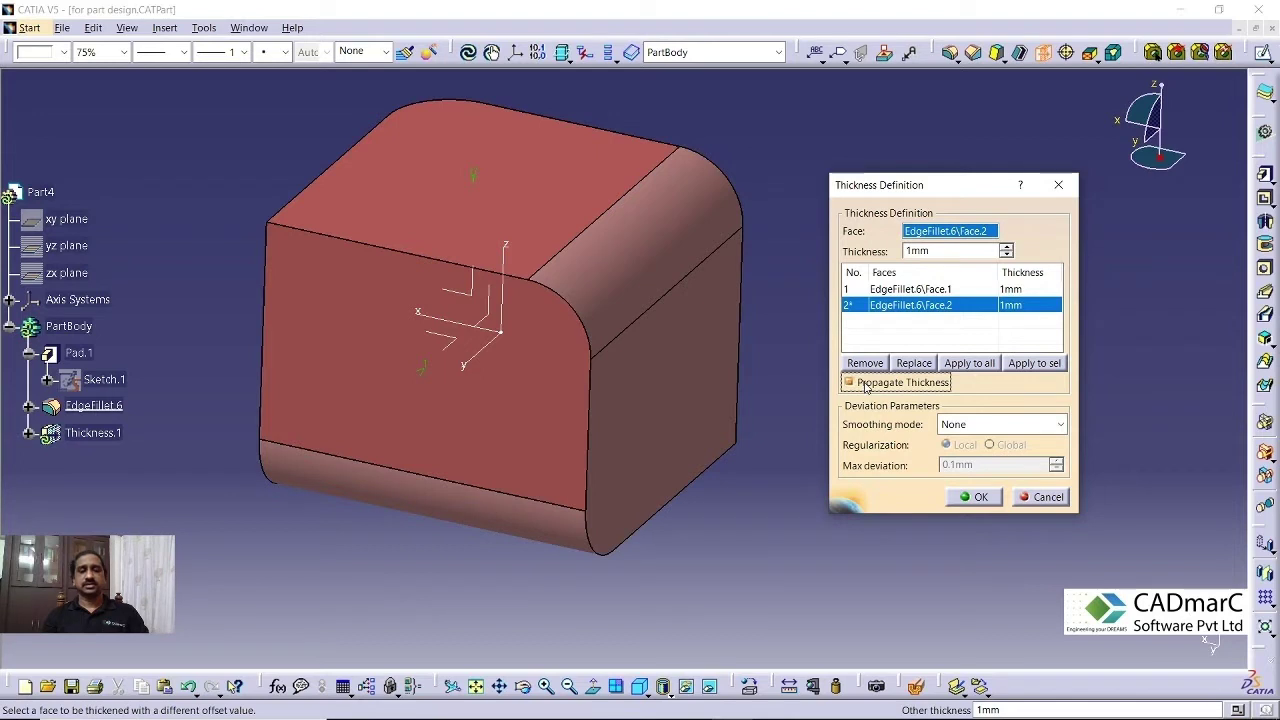
pyautogui.click(866, 386)
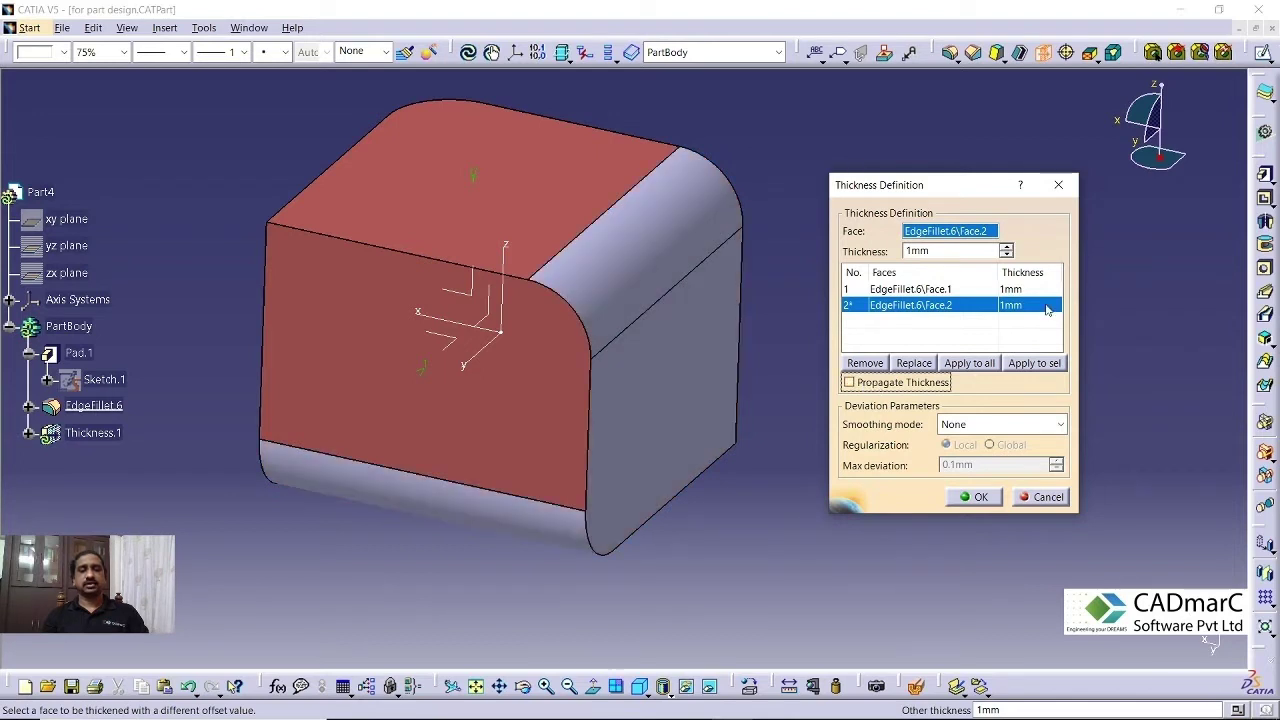
# Step: Raise the top face's offset to 7mm and confirm Thickness.1
pyautogui.click(1019, 288)
pyautogui.click(1006, 247)
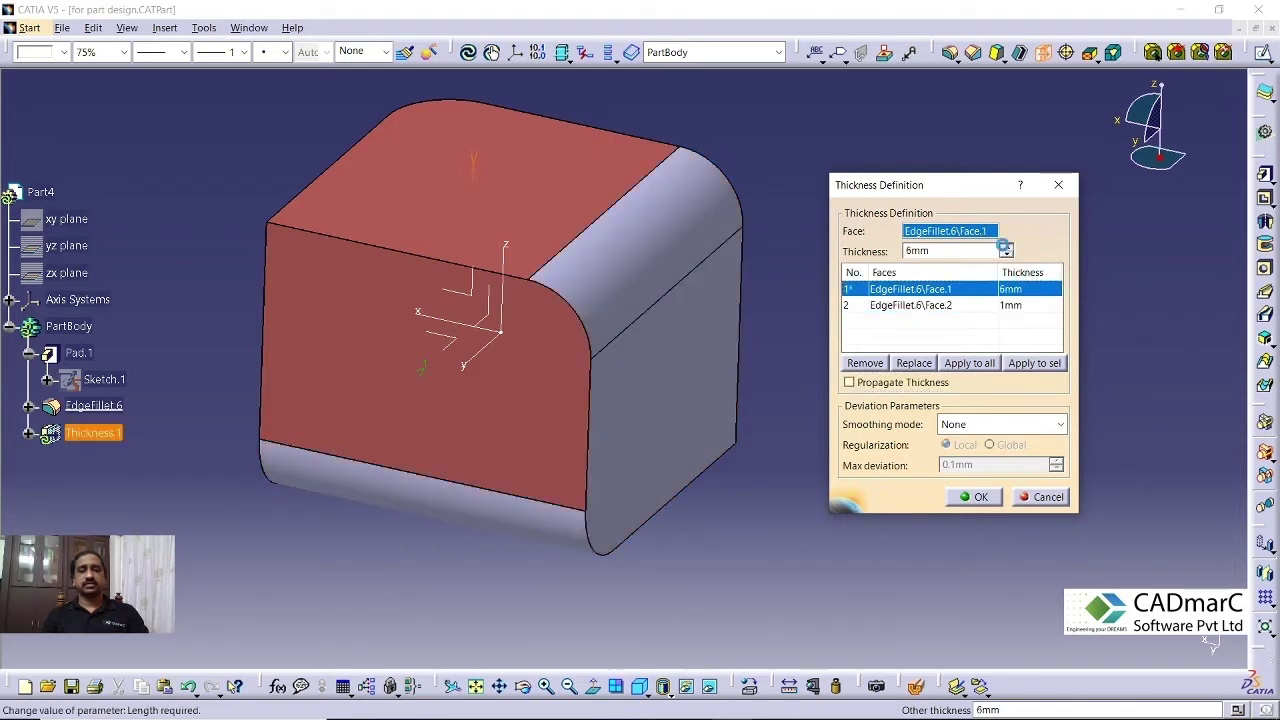
pyautogui.click(1006, 247)
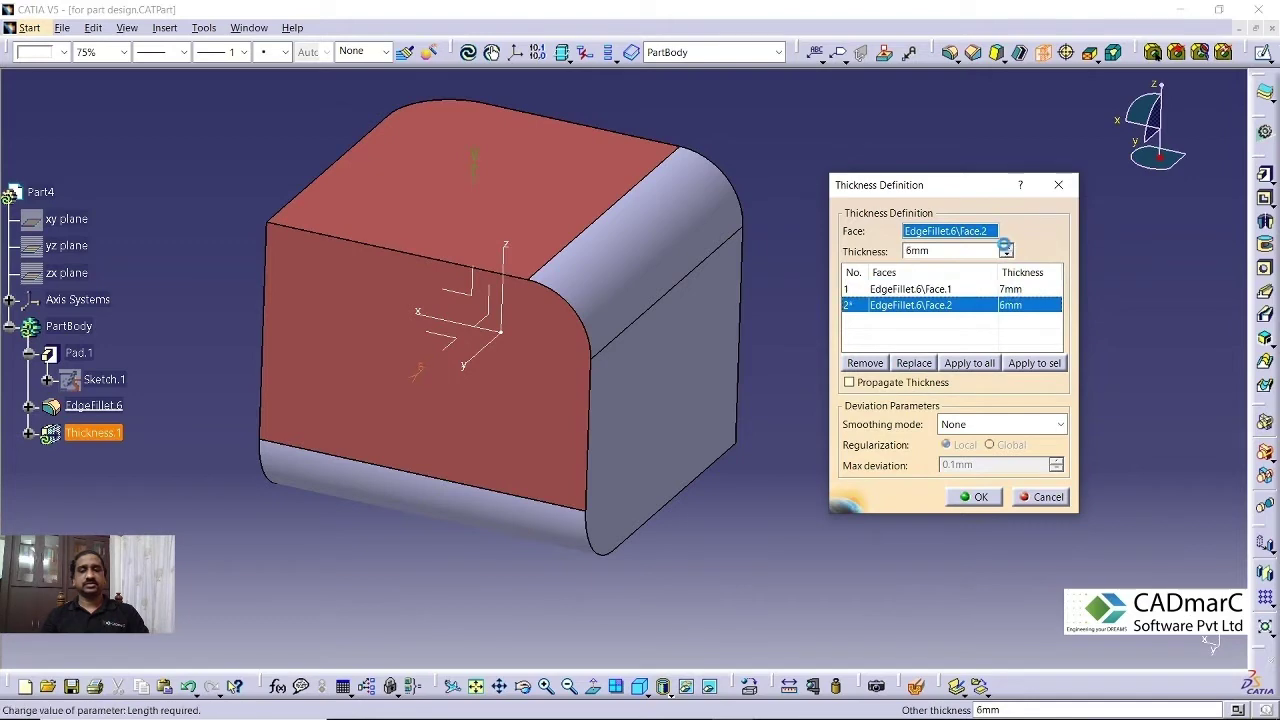
pyautogui.click(976, 496)
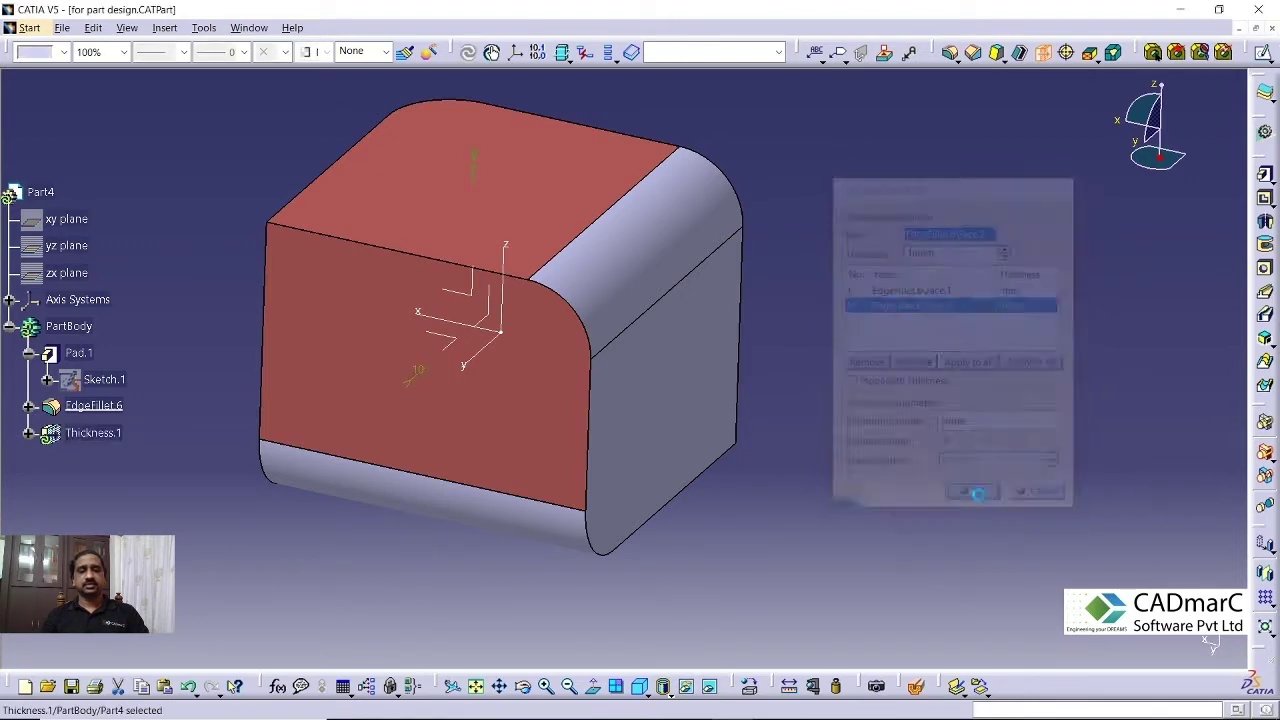
# Step: Edit Thickness.1 to enable Propagate Thickness, keeping the 7mm and 10mm face offsets
pyautogui.moveTo(943, 489); pyautogui.dragTo(651, 497, button='middle')
pyautogui.doubleClick(100, 432)
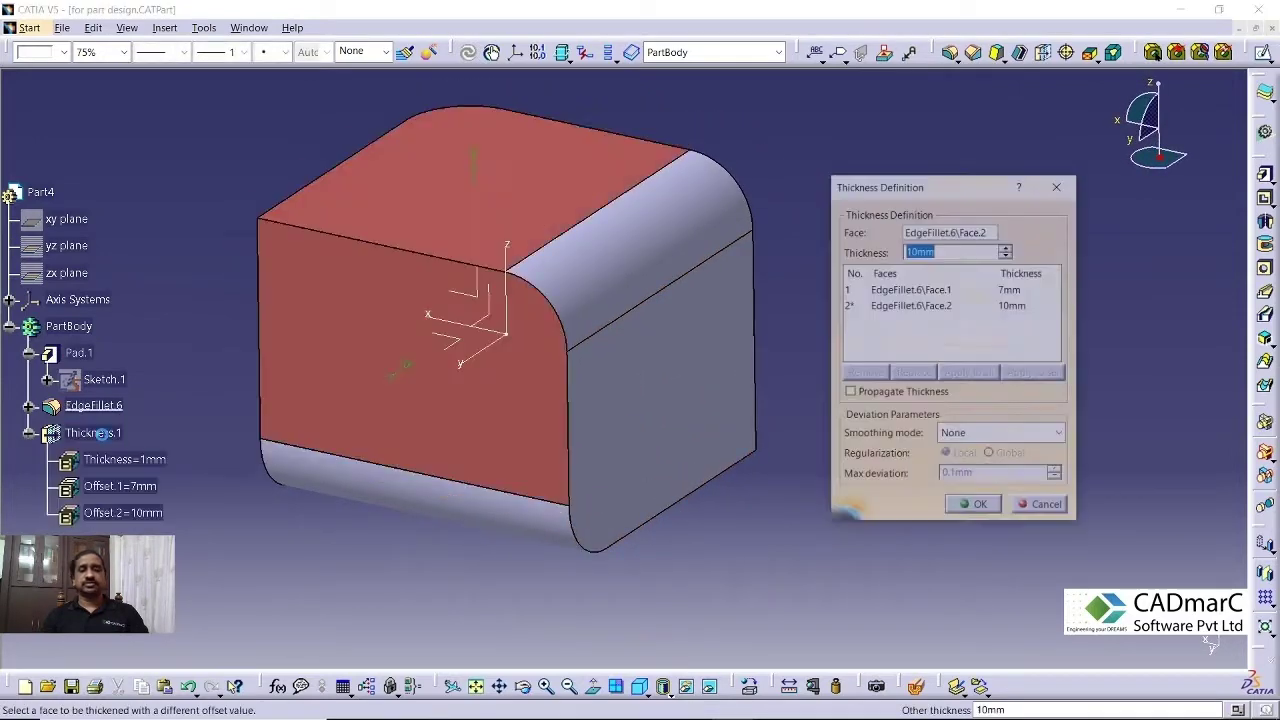
pyautogui.click(900, 395)
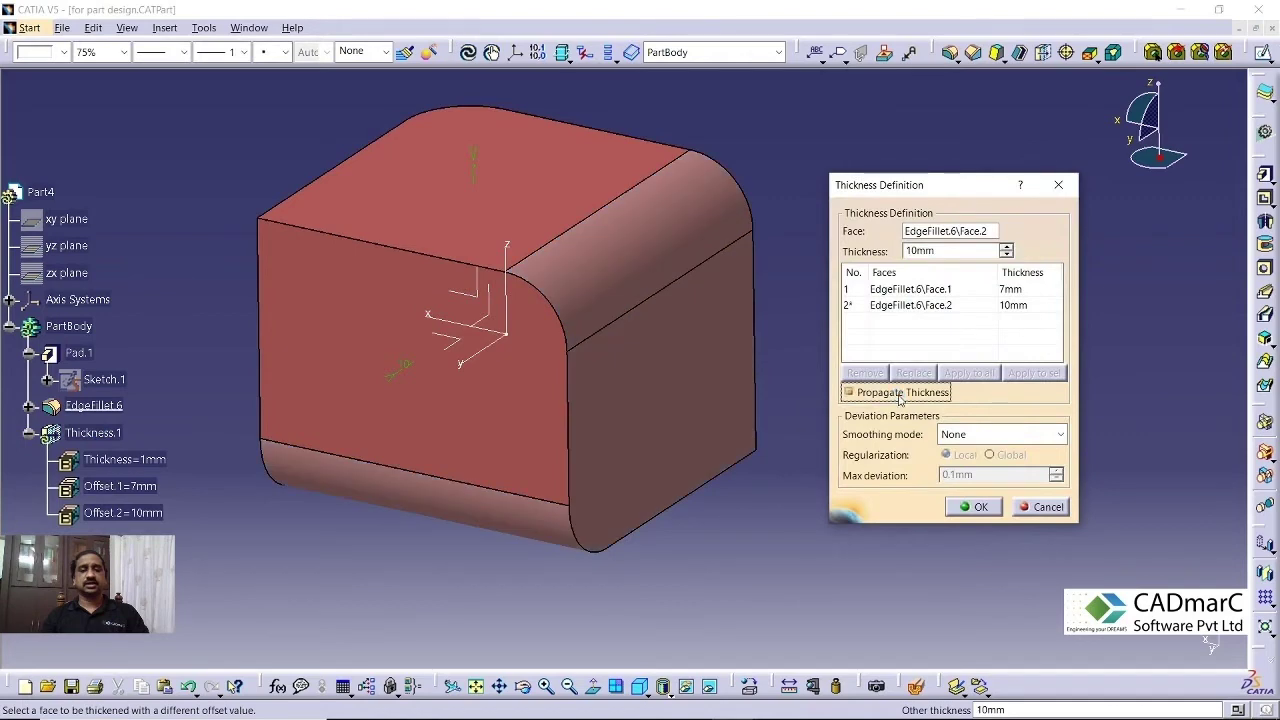
pyautogui.click(975, 508)
pyautogui.moveTo(924, 491); pyautogui.dragTo(968, 522, button='middle')
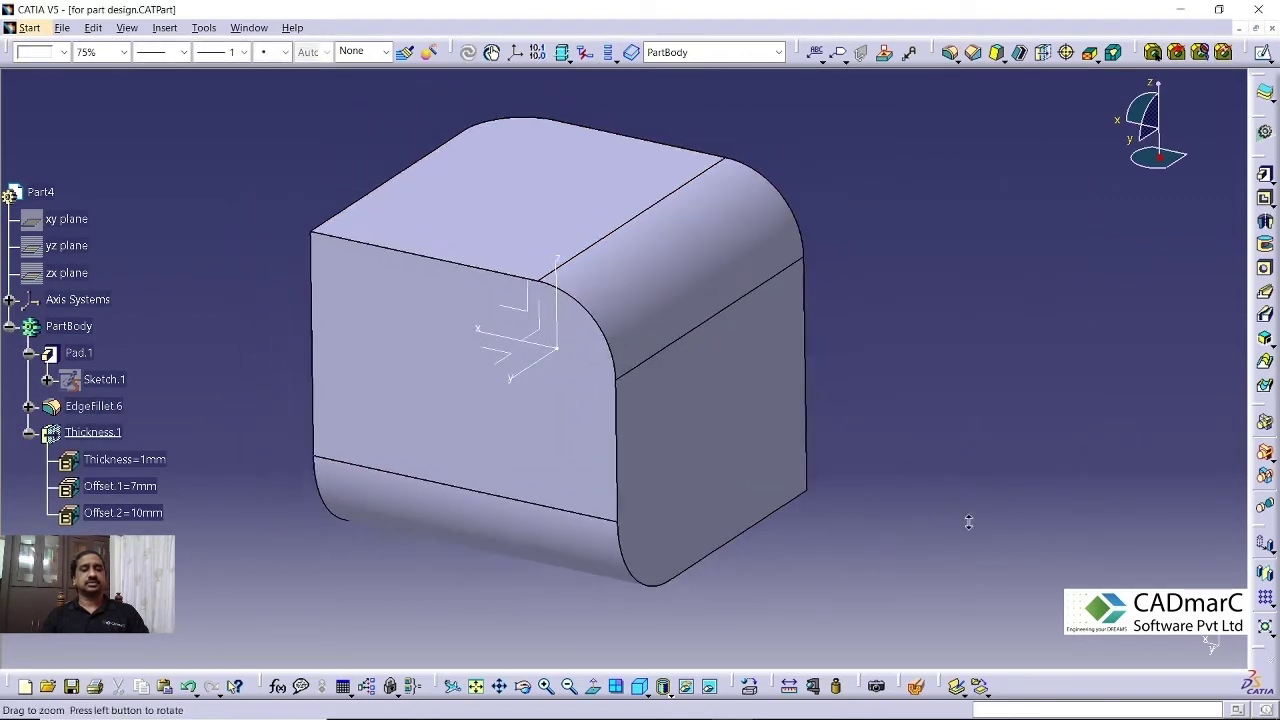
pyautogui.moveTo(900, 449); pyautogui.dragTo(889, 487, button='middle')
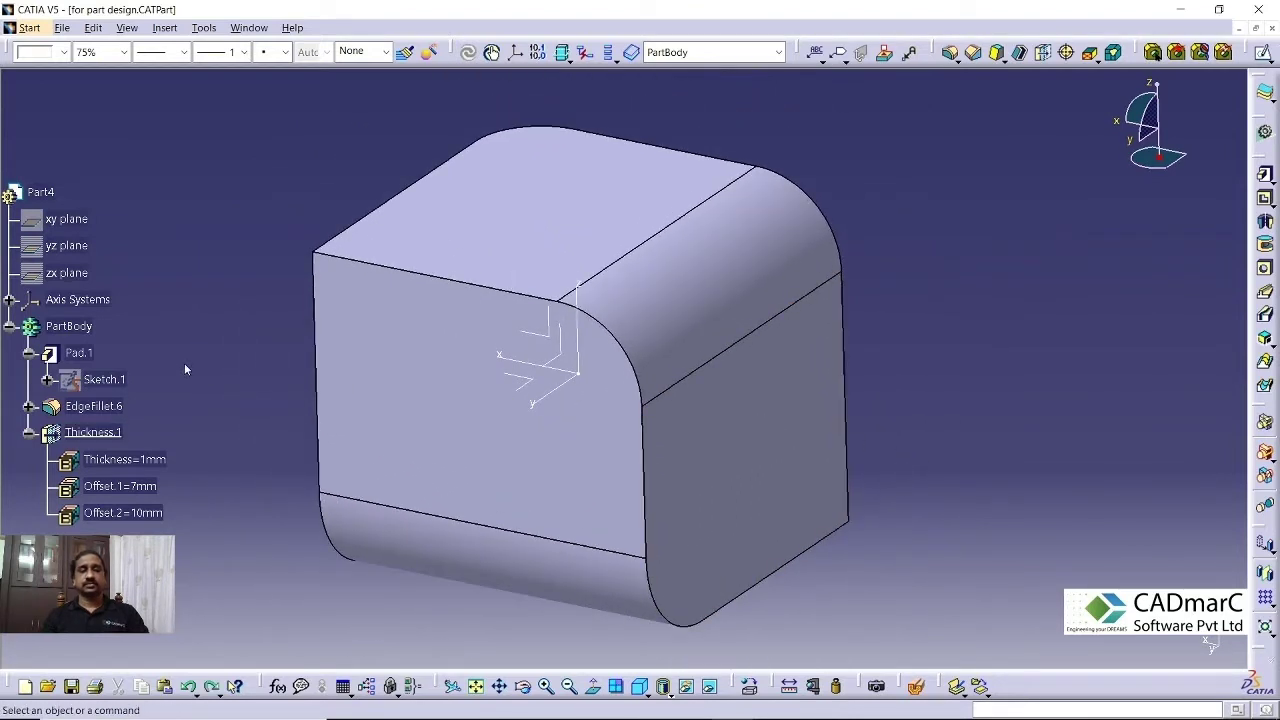
pyautogui.moveTo(586, 363); pyautogui.dragTo(593, 337, button='middle')
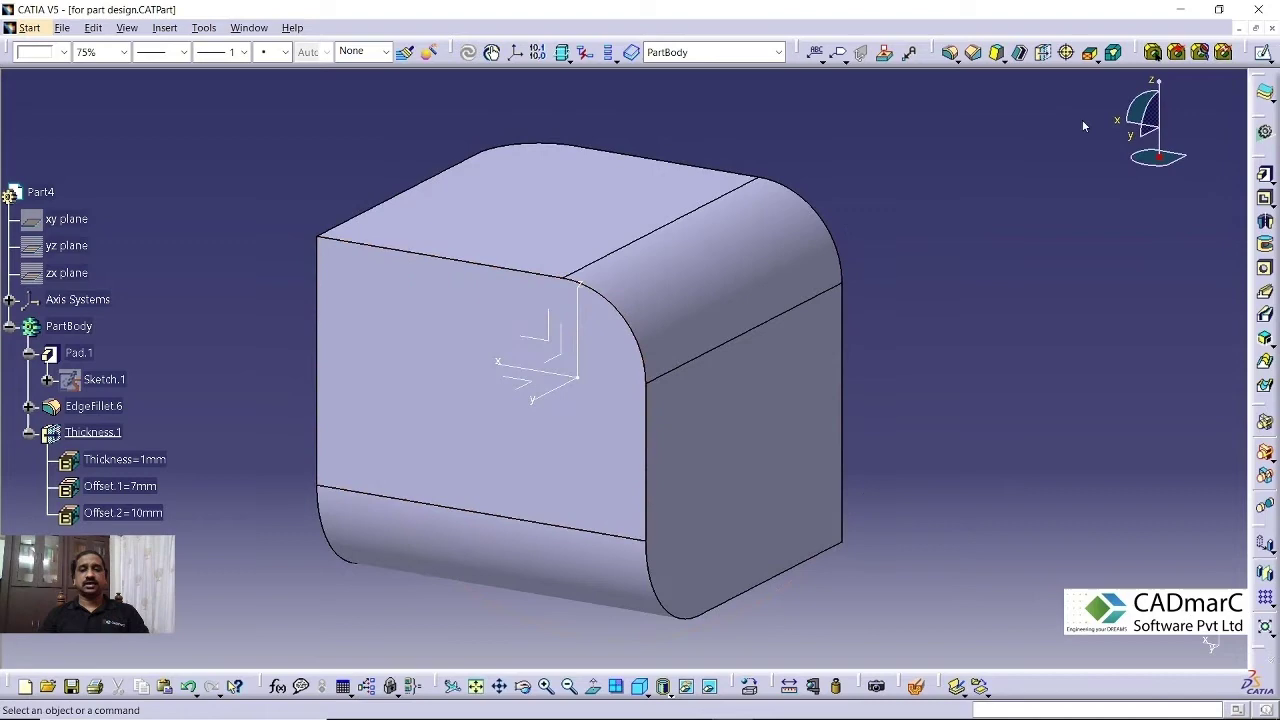
# Step: Start a shell removing the top face at 1mm inside thickness, preparing to pick other-thickness faces
pyautogui.click(1020, 53)
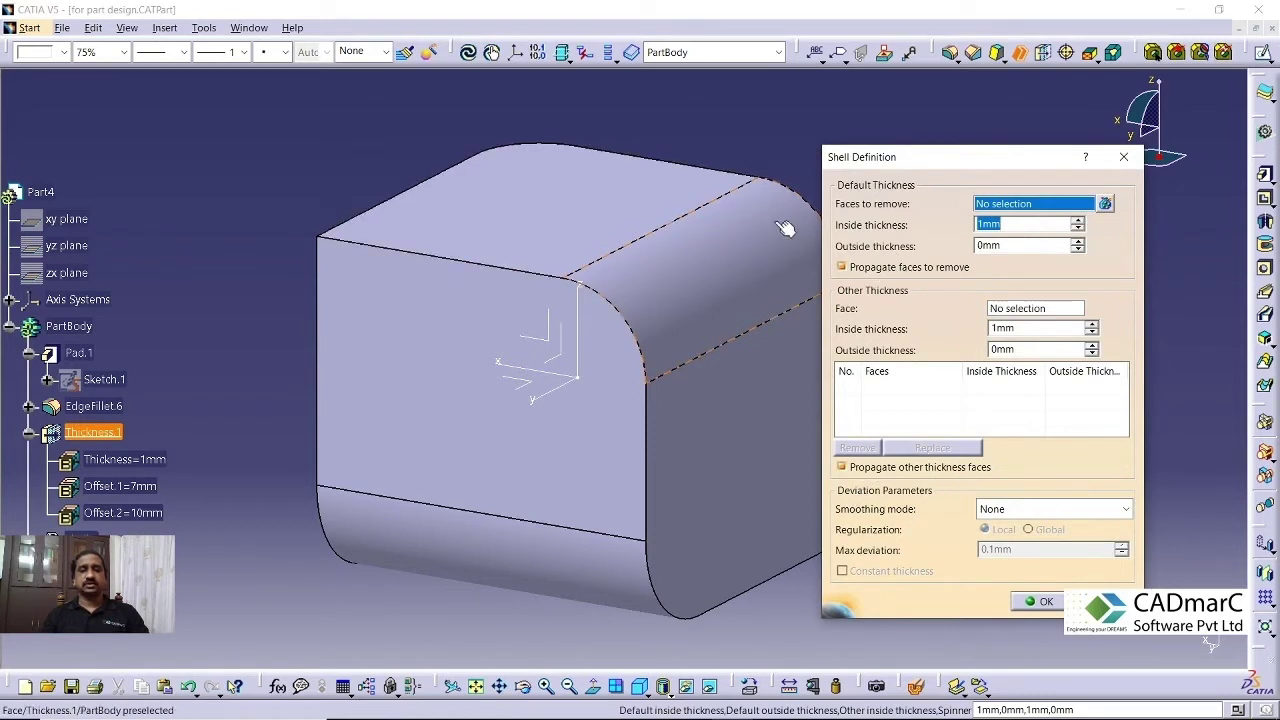
pyautogui.moveTo(758, 142); pyautogui.dragTo(676, 189, button='middle')
pyautogui.click(604, 198)
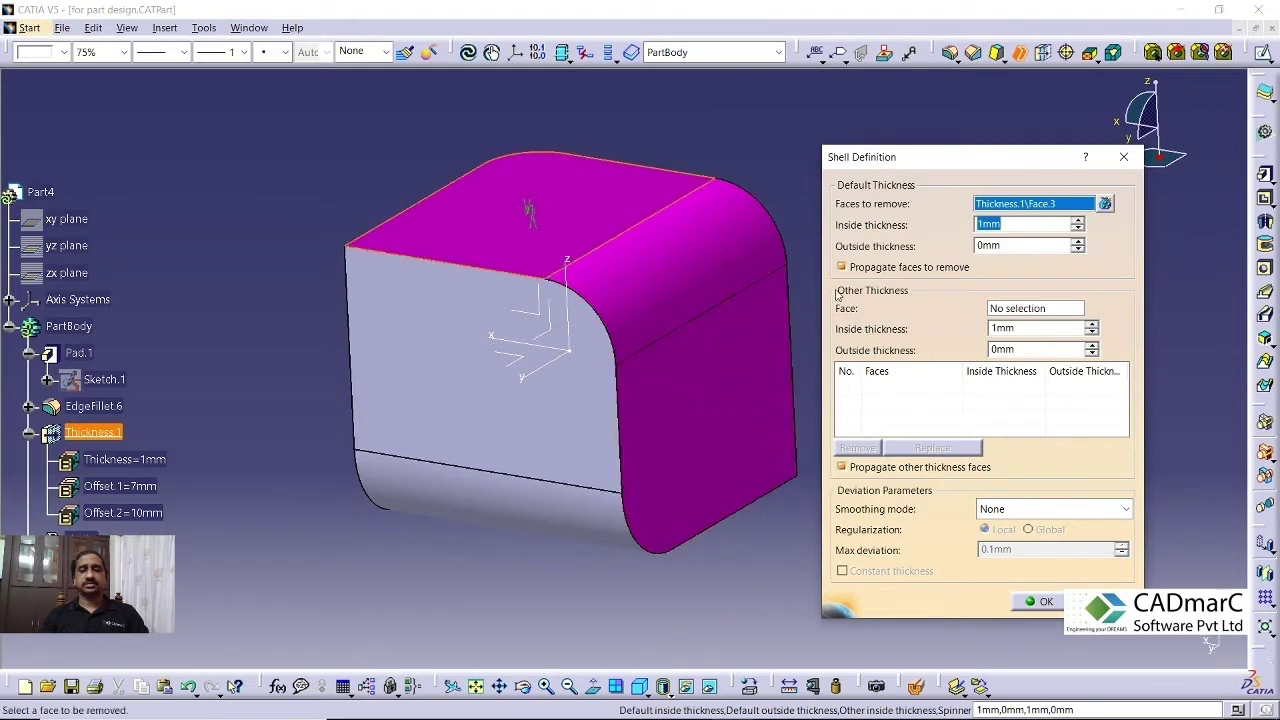
pyautogui.click(858, 268)
pyautogui.click(857, 267)
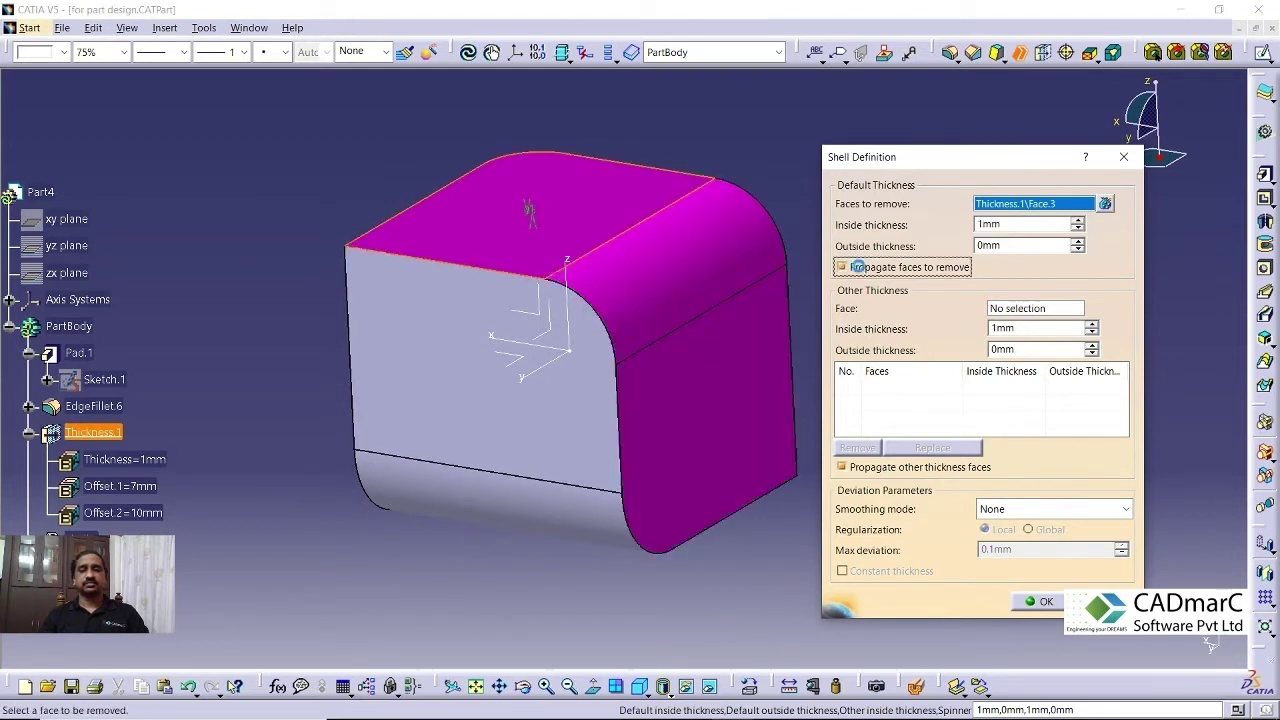
pyautogui.click(1012, 313)
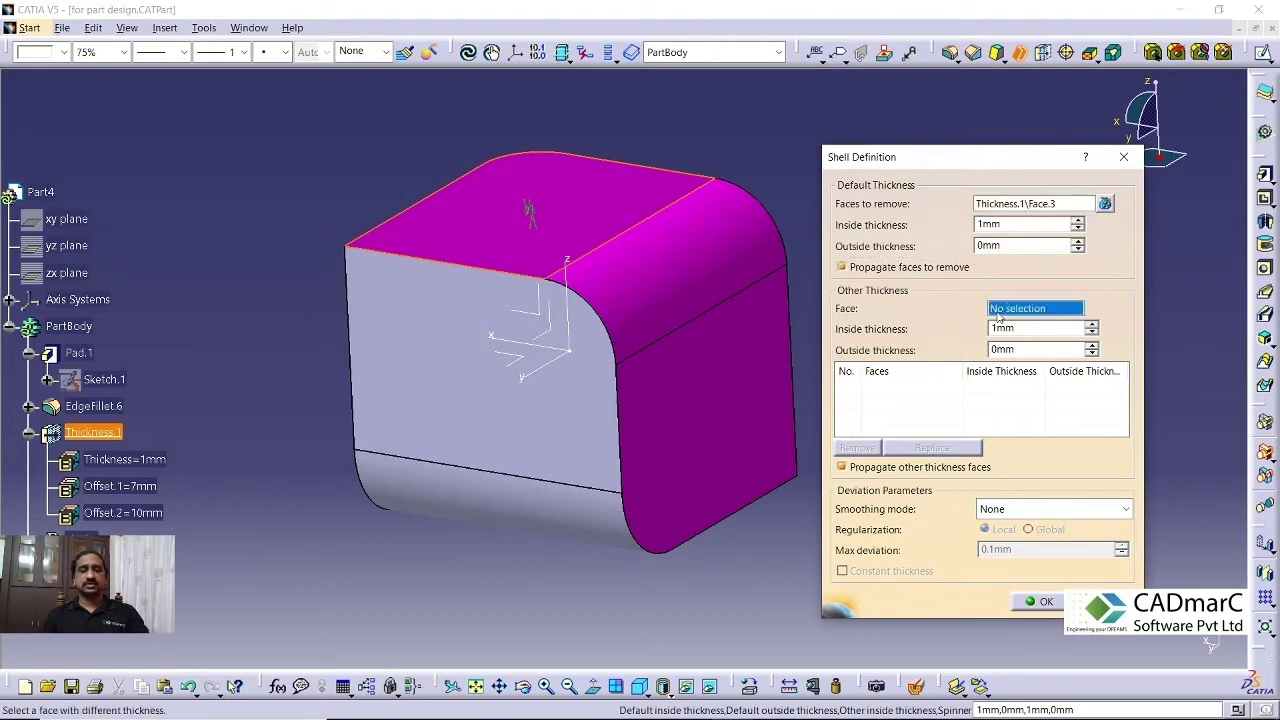
pyautogui.moveTo(508, 434); pyautogui.dragTo(648, 412, button='middle')
# Step: Add the front and left faces as other-thickness faces, without propagation
pyautogui.click(643, 405)
pyautogui.moveTo(527, 425); pyautogui.dragTo(682, 412, button='middle')
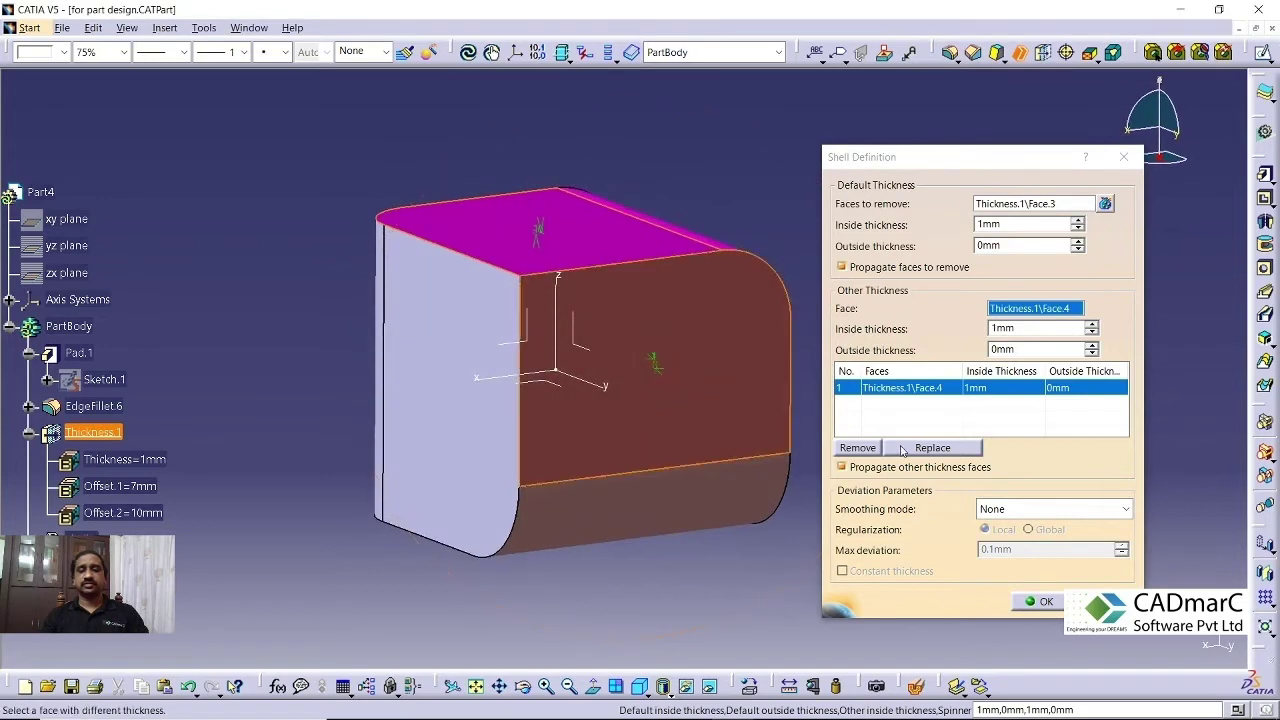
pyautogui.click(841, 467)
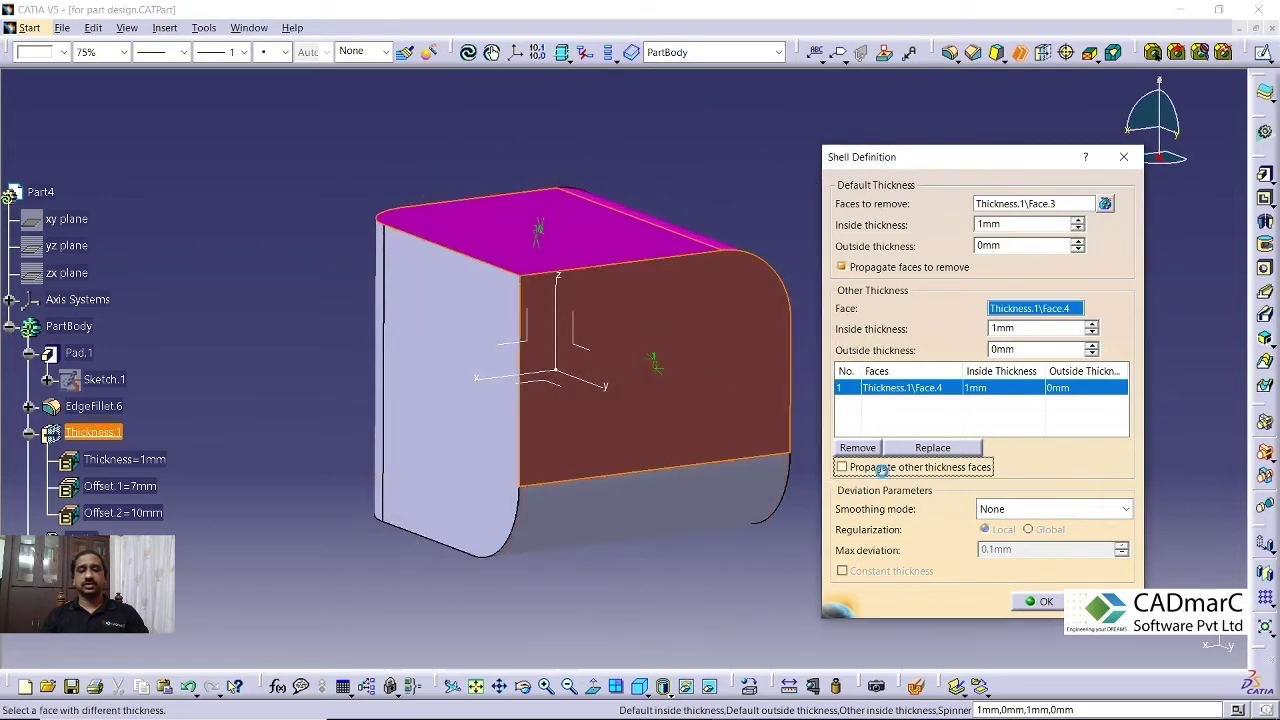
pyautogui.click(452, 436)
pyautogui.moveTo(525, 438); pyautogui.dragTo(600, 430, button='middle')
pyautogui.moveTo(676, 487); pyautogui.dragTo(624, 288, button='middle')
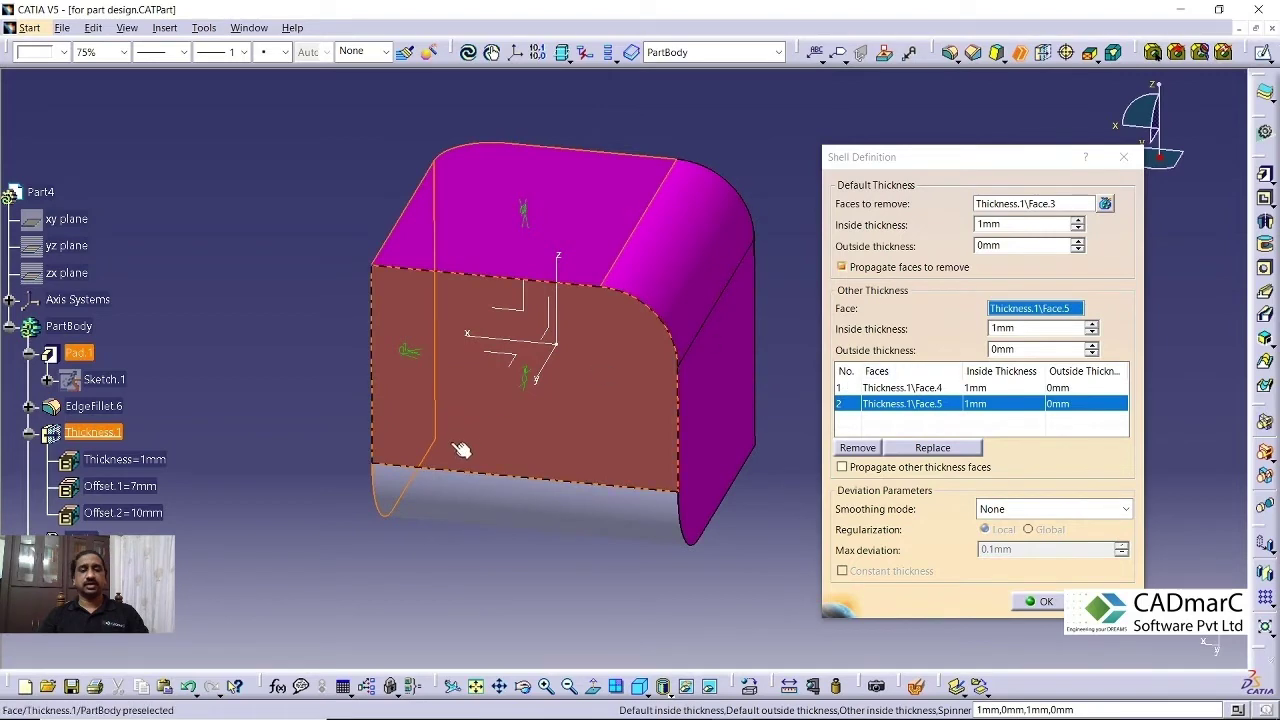
pyautogui.moveTo(460, 450); pyautogui.dragTo(699, 461, button='middle')
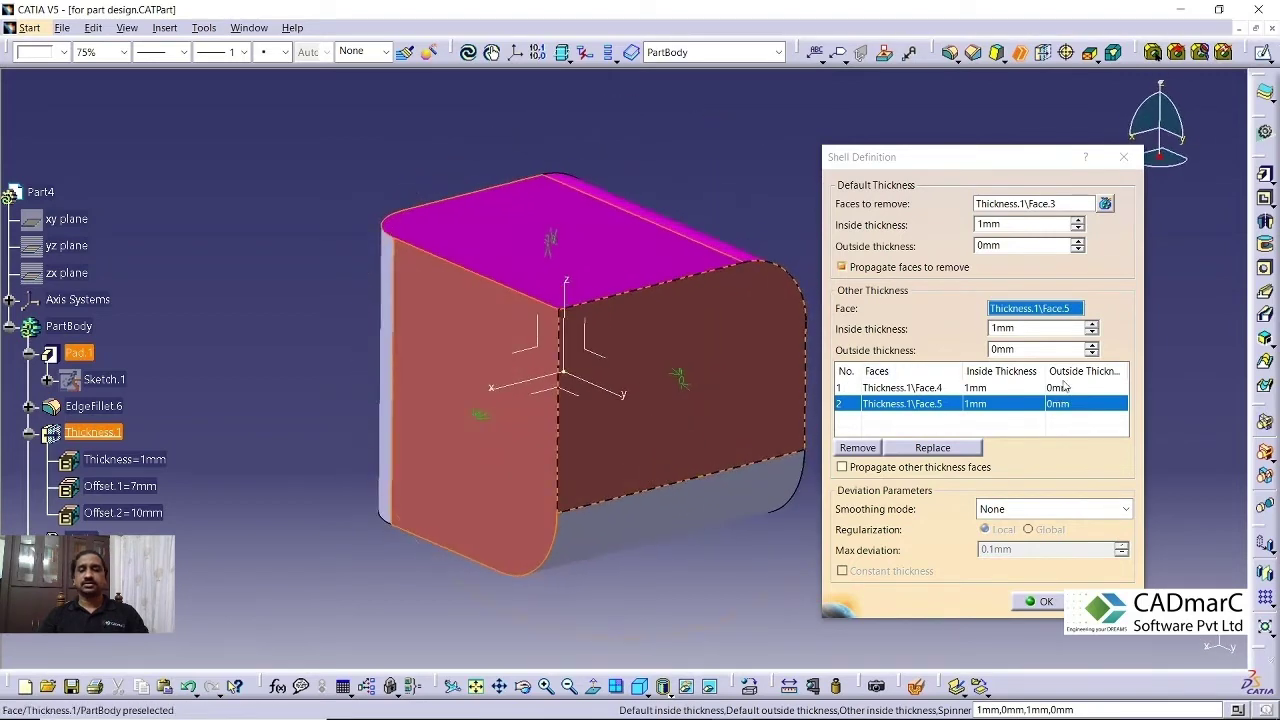
# Step: Give those faces 0mm inside and 9mm and 7mm outside thickness, and apply the shell
pyautogui.click(1091, 346)
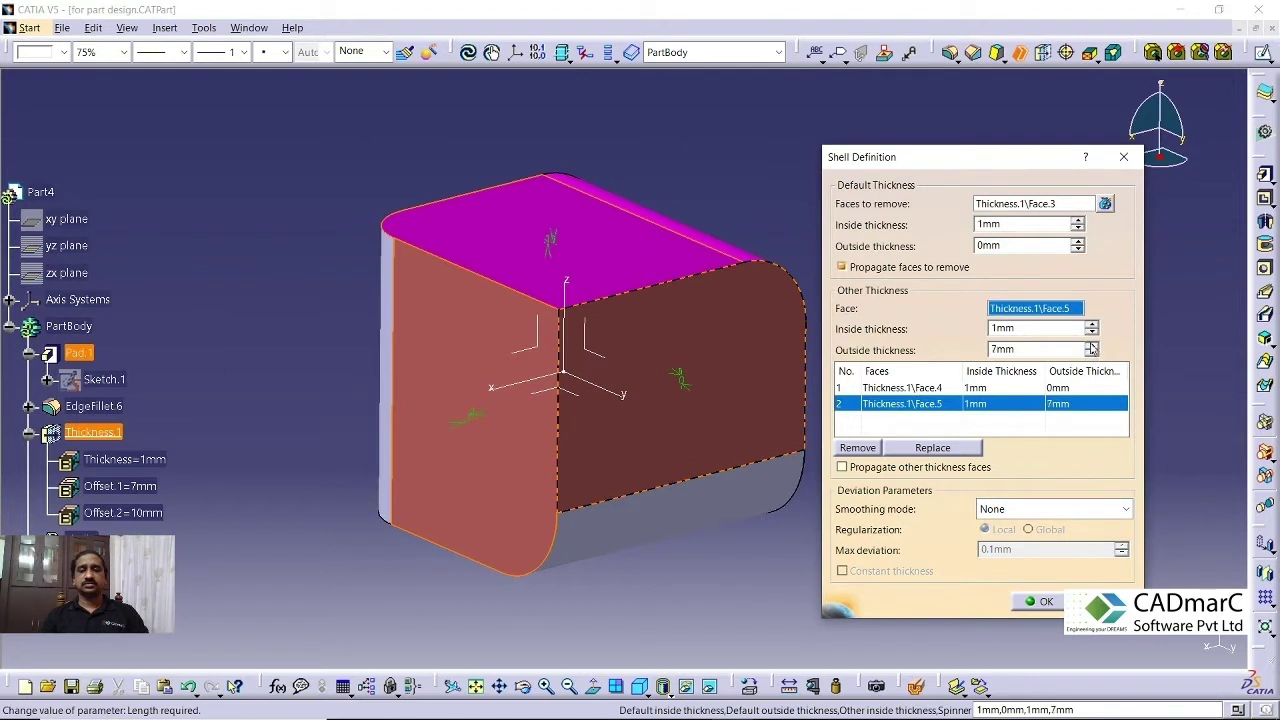
pyautogui.click(1068, 388)
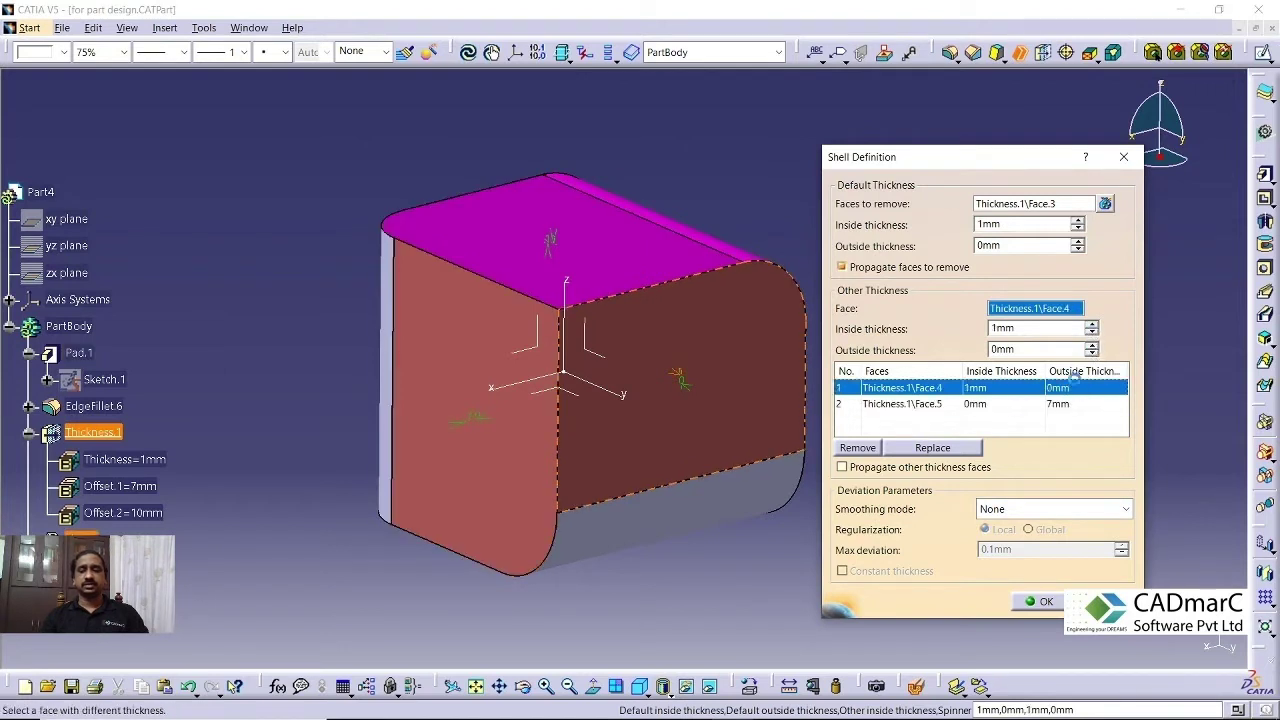
pyautogui.click(1091, 345)
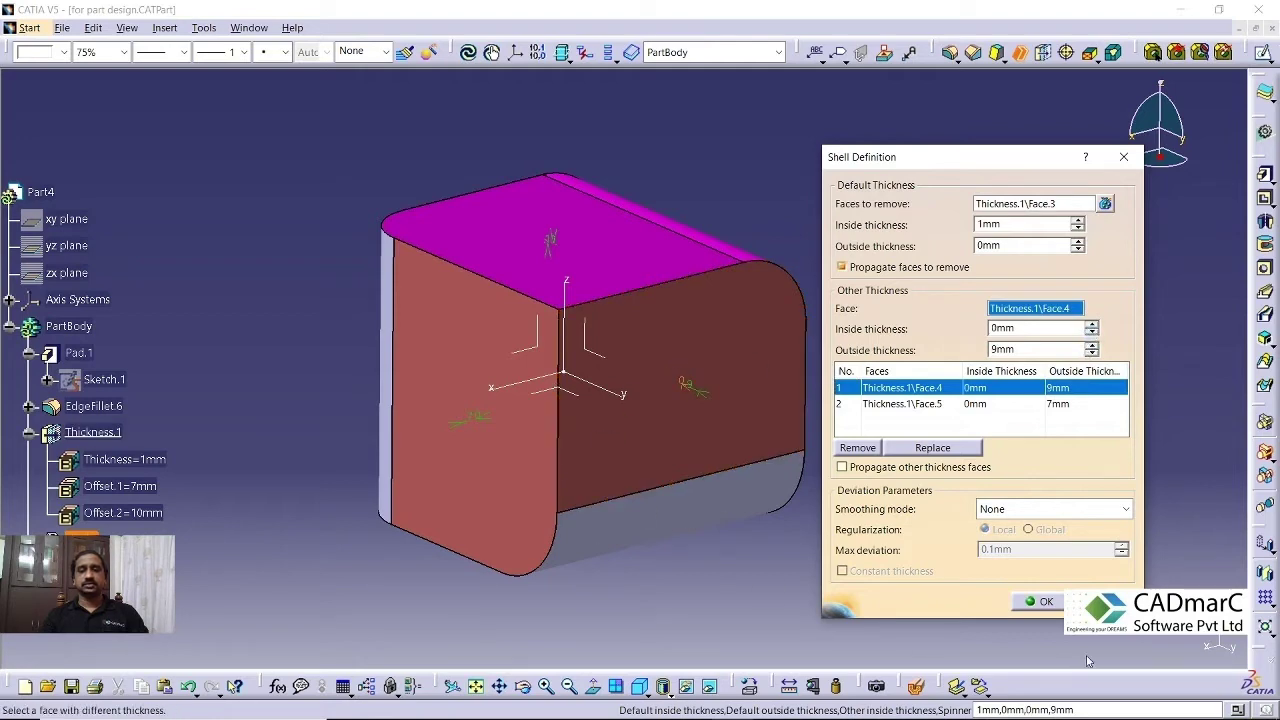
pyautogui.click(1045, 602)
pyautogui.moveTo(775, 515); pyautogui.dragTo(590, 550, button='middle')
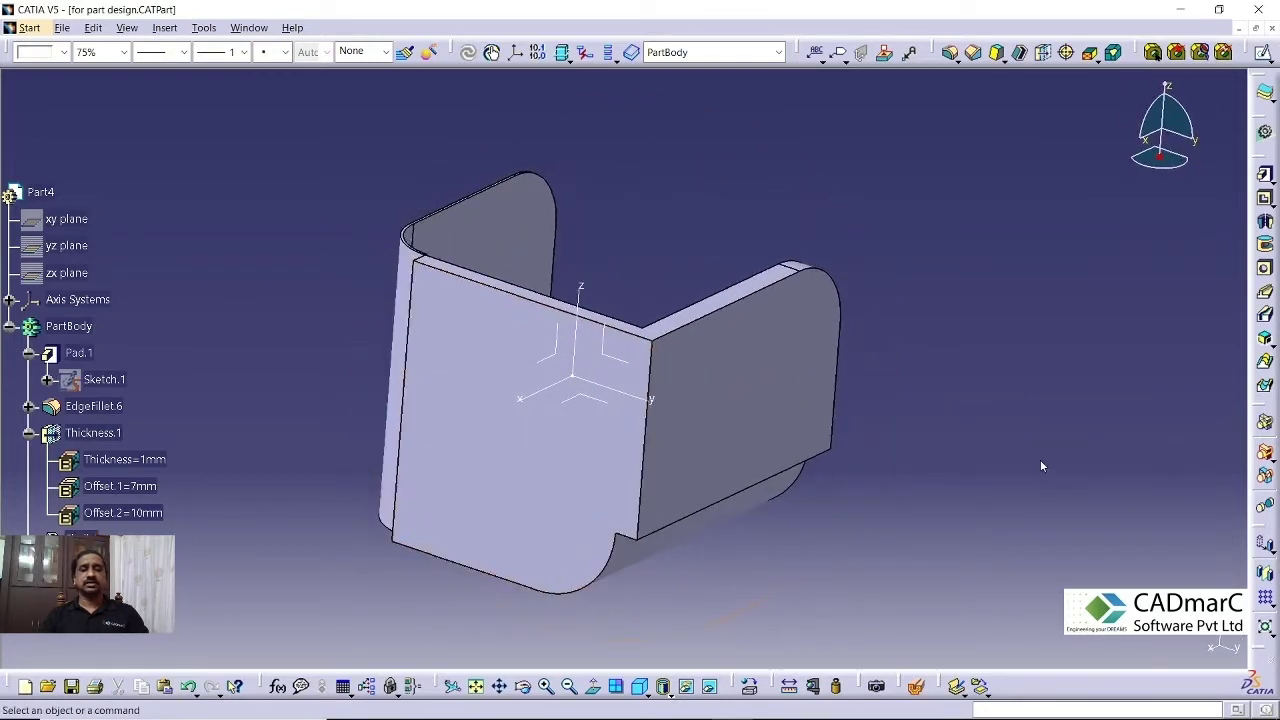
# Step: Undo the shell and thickness features to return to the rounded solid block
pyautogui.moveTo(1040, 459); pyautogui.dragTo(948, 425, button='middle')
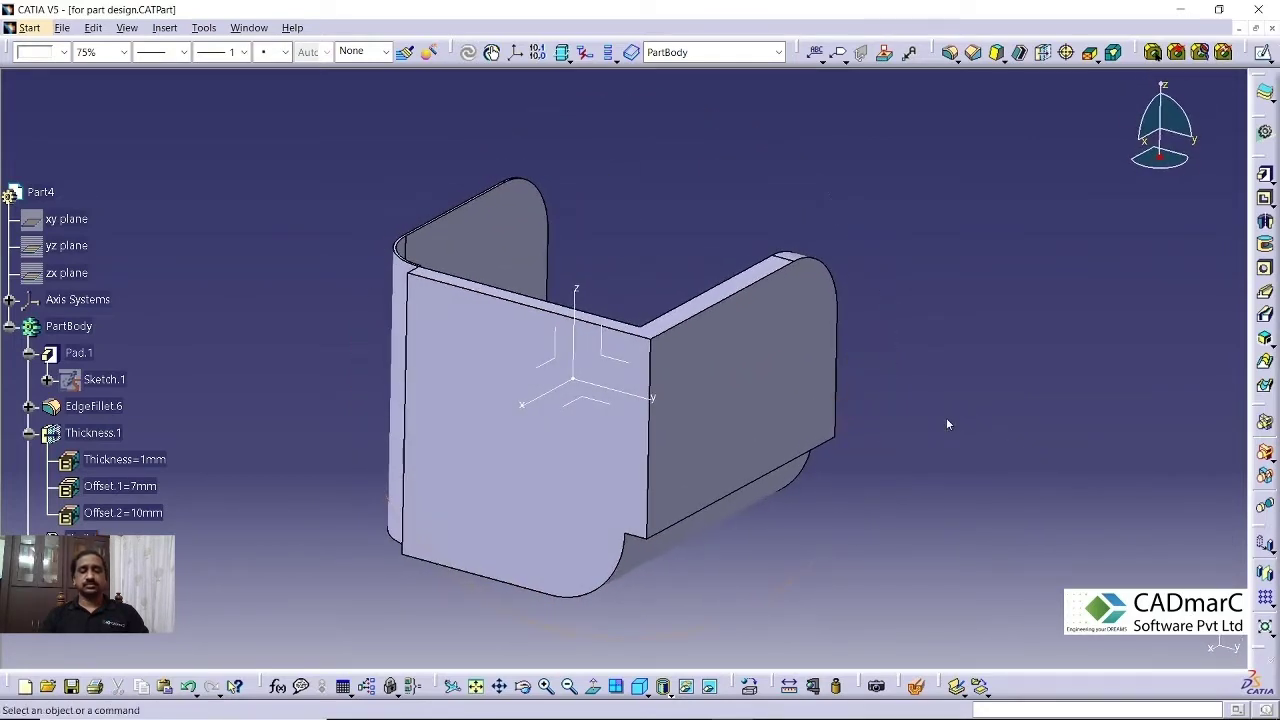
pyautogui.hotkey('ctrl', 'z')
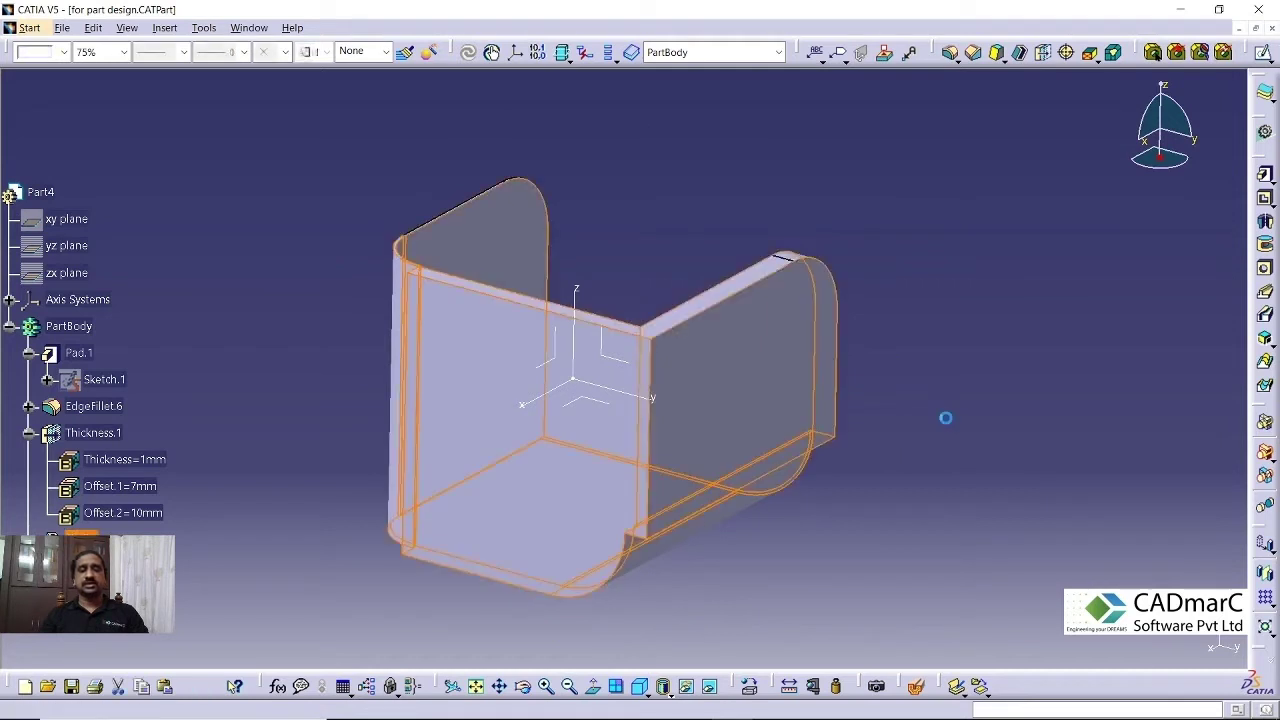
pyautogui.click(271, 435)
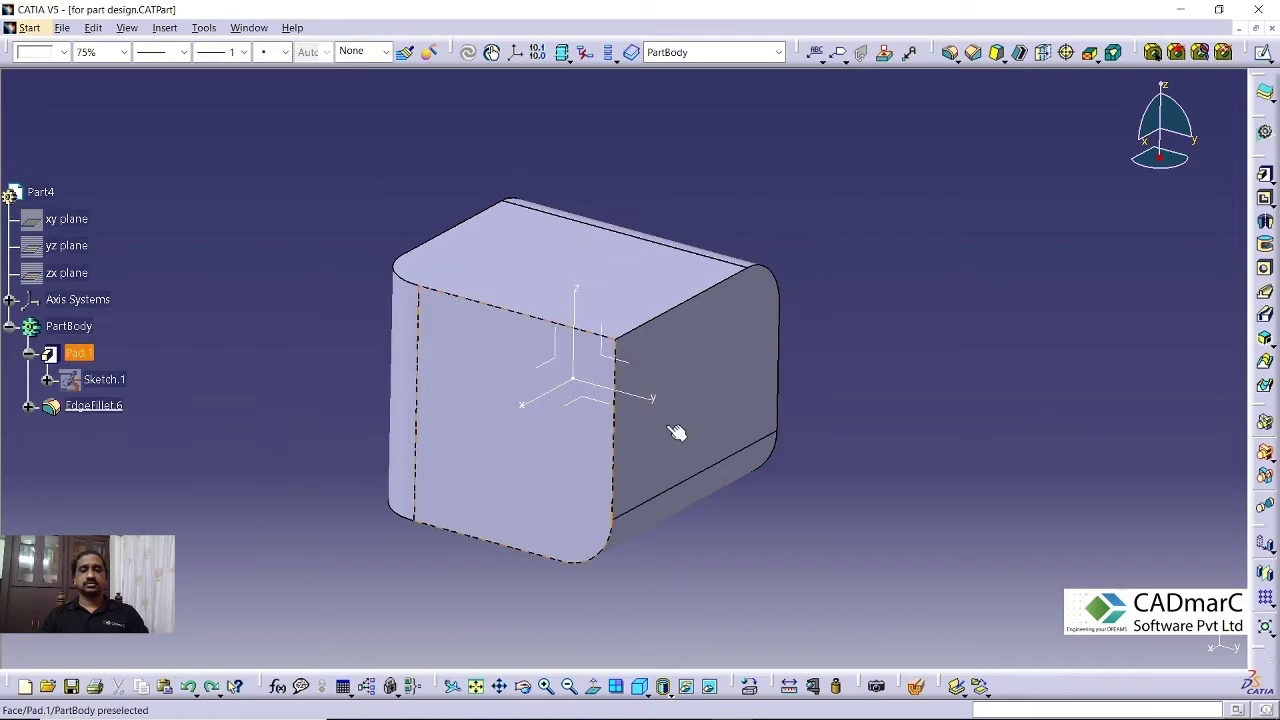
pyautogui.moveTo(846, 375); pyautogui.dragTo(950, 400, button='middle')
# Step: Start an edge fillet on the top edge, limited by a point placed on that edge
pyautogui.click(950, 52)
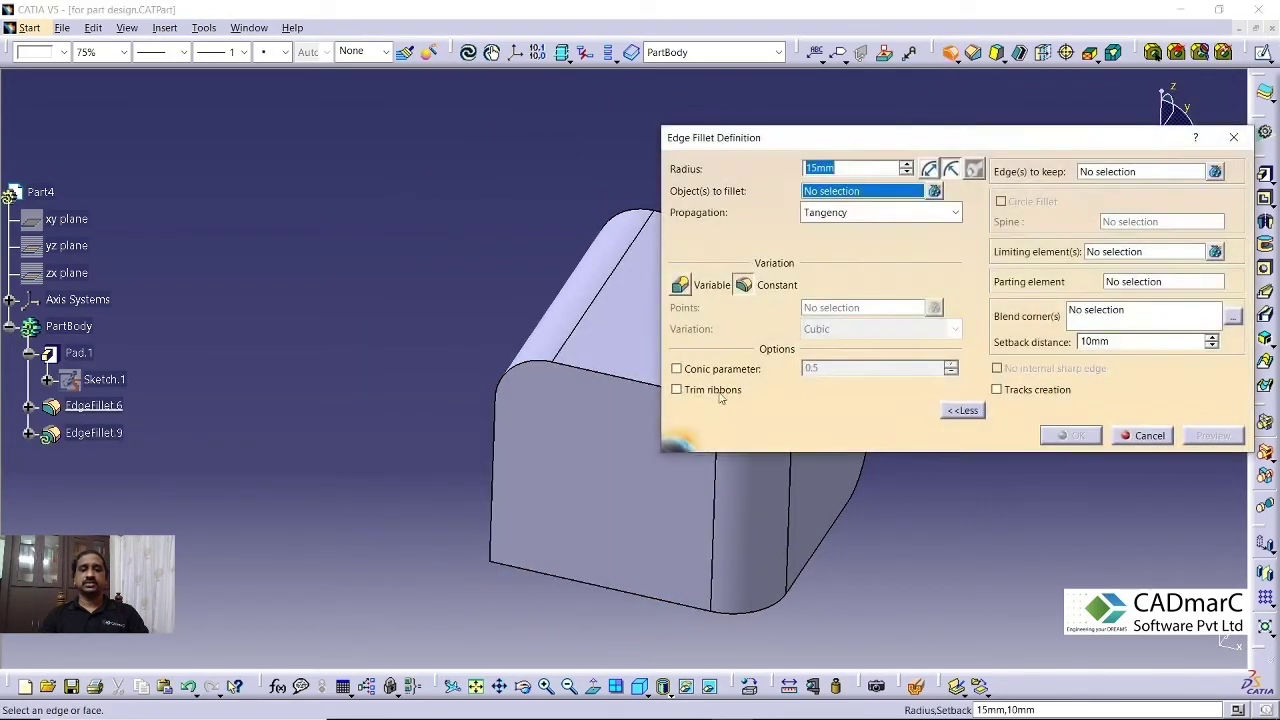
pyautogui.moveTo(438, 366); pyautogui.dragTo(520, 470, button='middle')
pyautogui.click(531, 298)
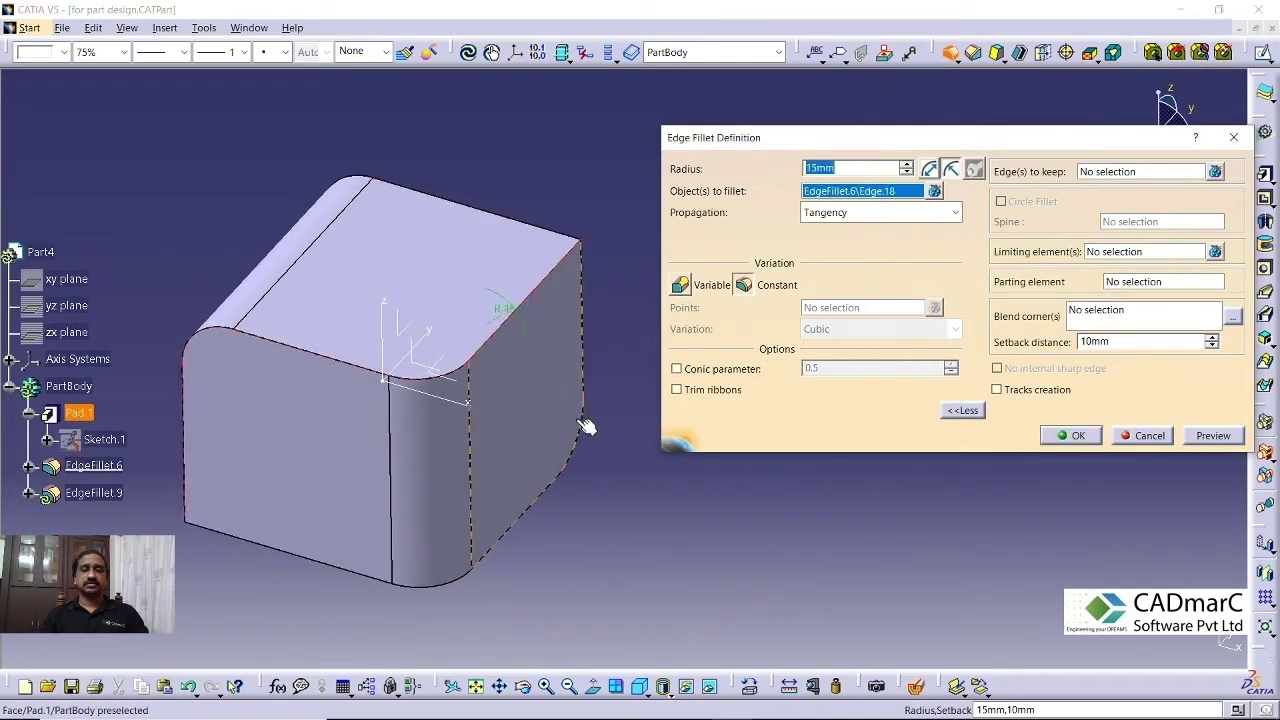
pyautogui.moveTo(586, 429); pyautogui.dragTo(598, 472, button='middle')
pyautogui.moveTo(592, 544); pyautogui.dragTo(514, 423, button='middle')
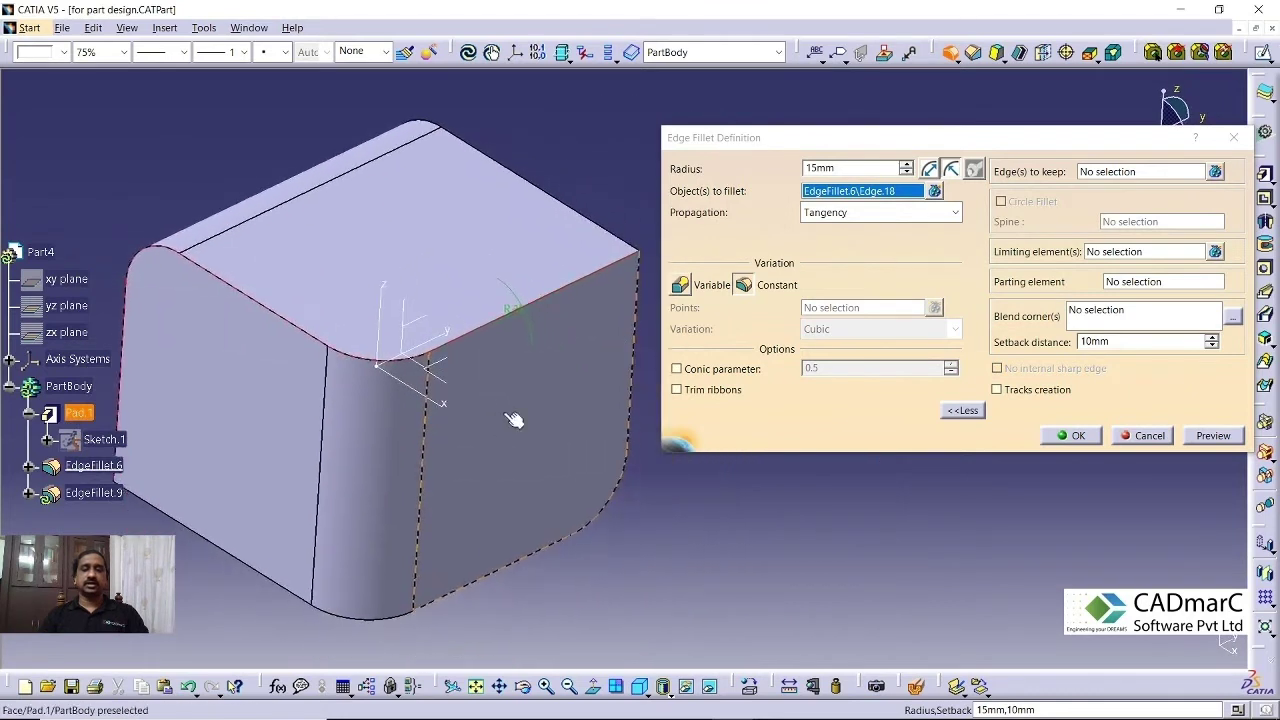
pyautogui.click(1097, 252)
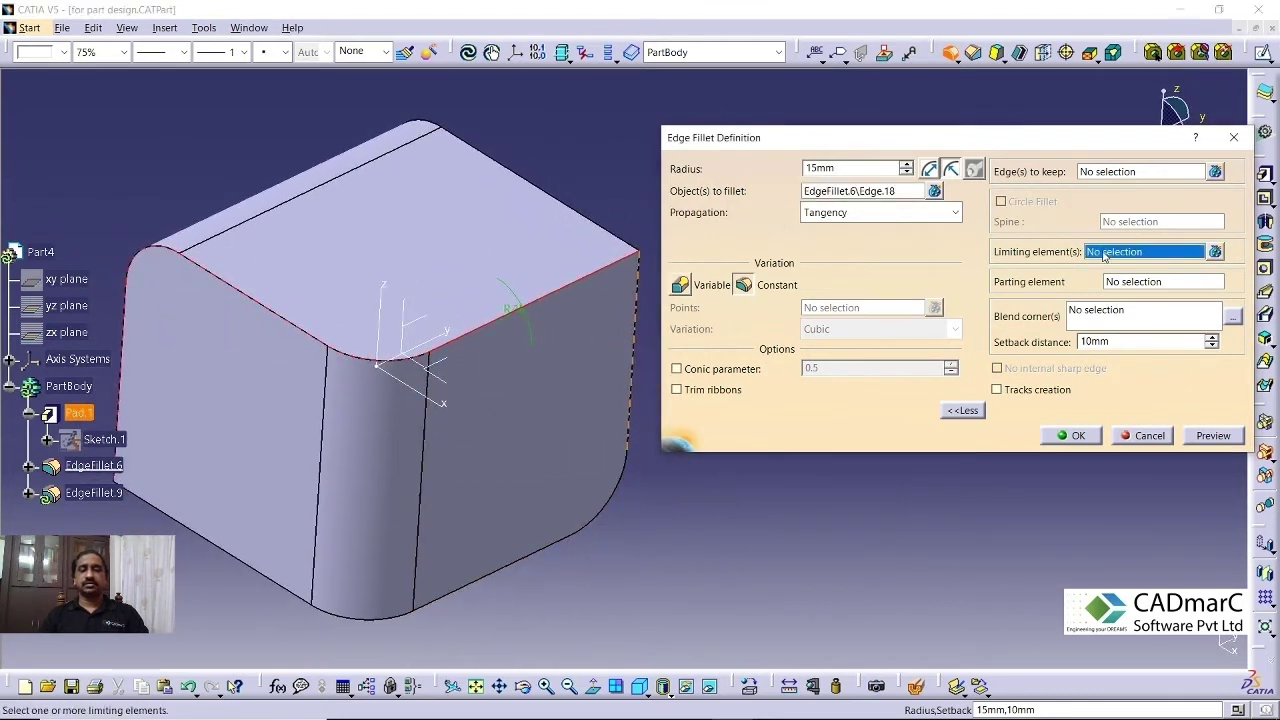
pyautogui.click(438, 358)
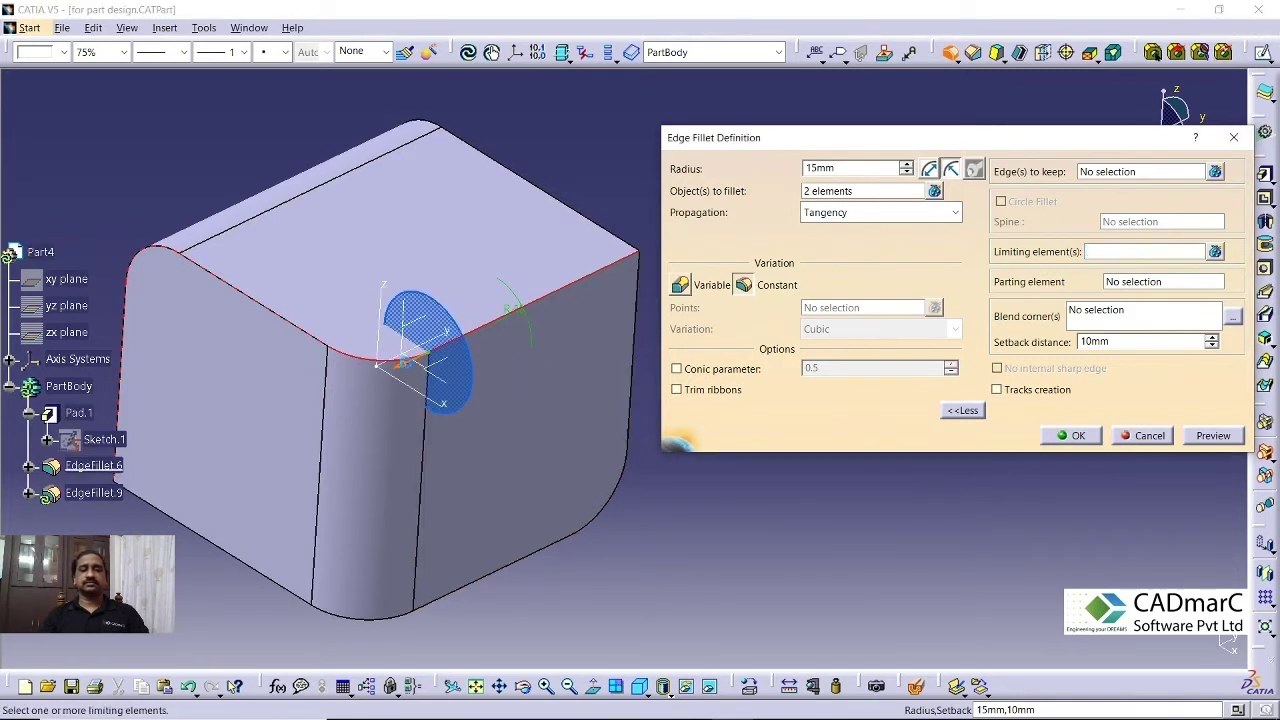
pyautogui.moveTo(460, 372); pyautogui.dragTo(486, 352, button='middle')
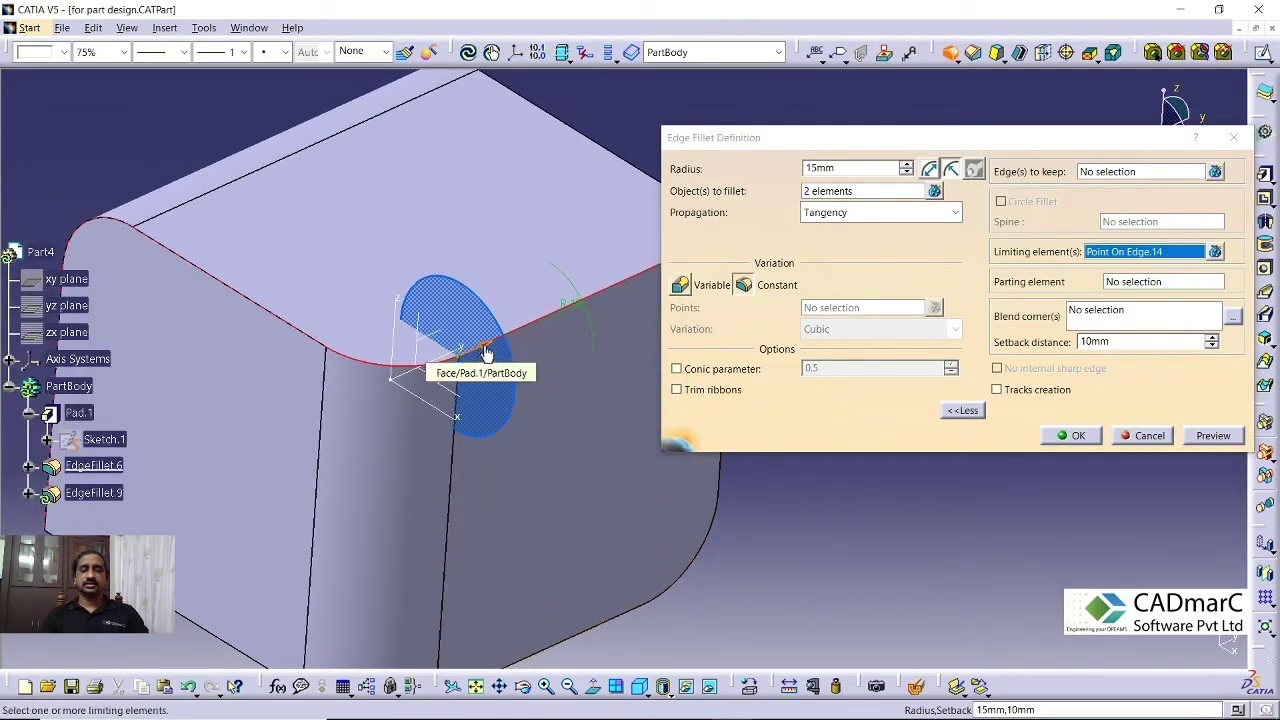
pyautogui.keyDown('ctrl'); pyautogui.moveTo(850, 455); pyautogui.dragTo(835, 480, button='middle'); pyautogui.keyUp('ctrl')
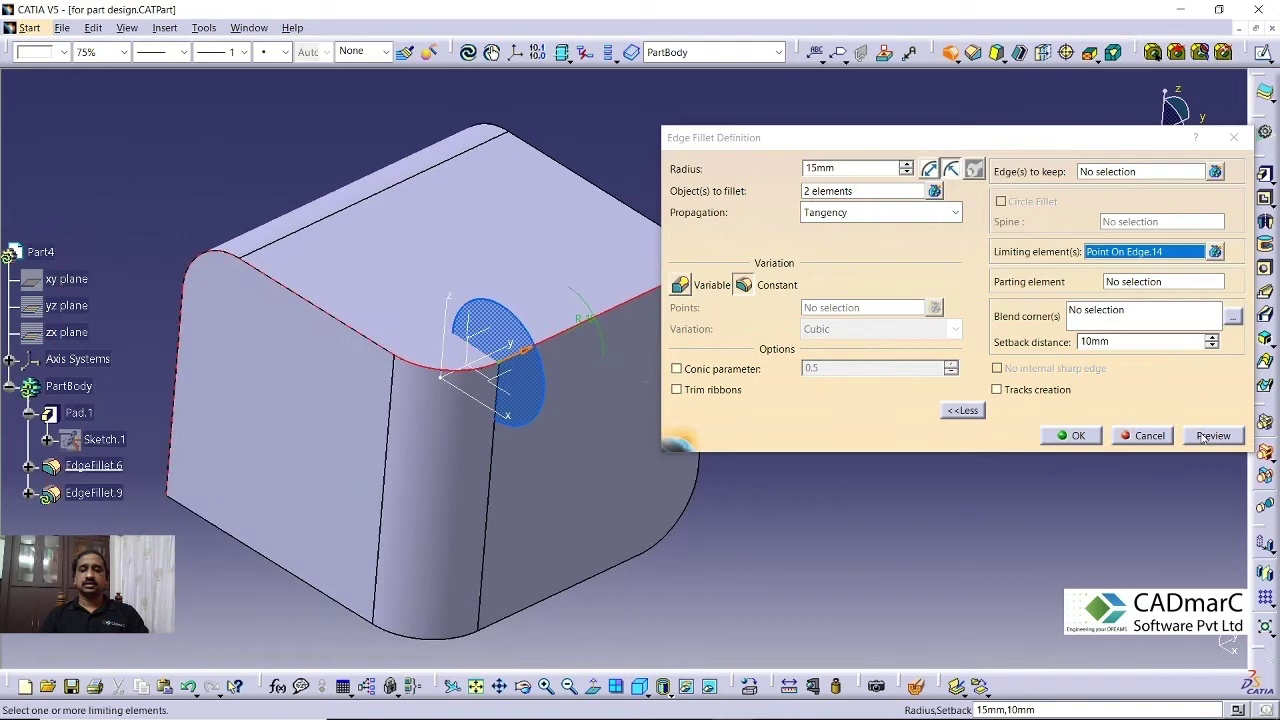
# Step: Set the fillet radius to 10mm, preview and apply it, then undo it
pyautogui.click(858, 169)
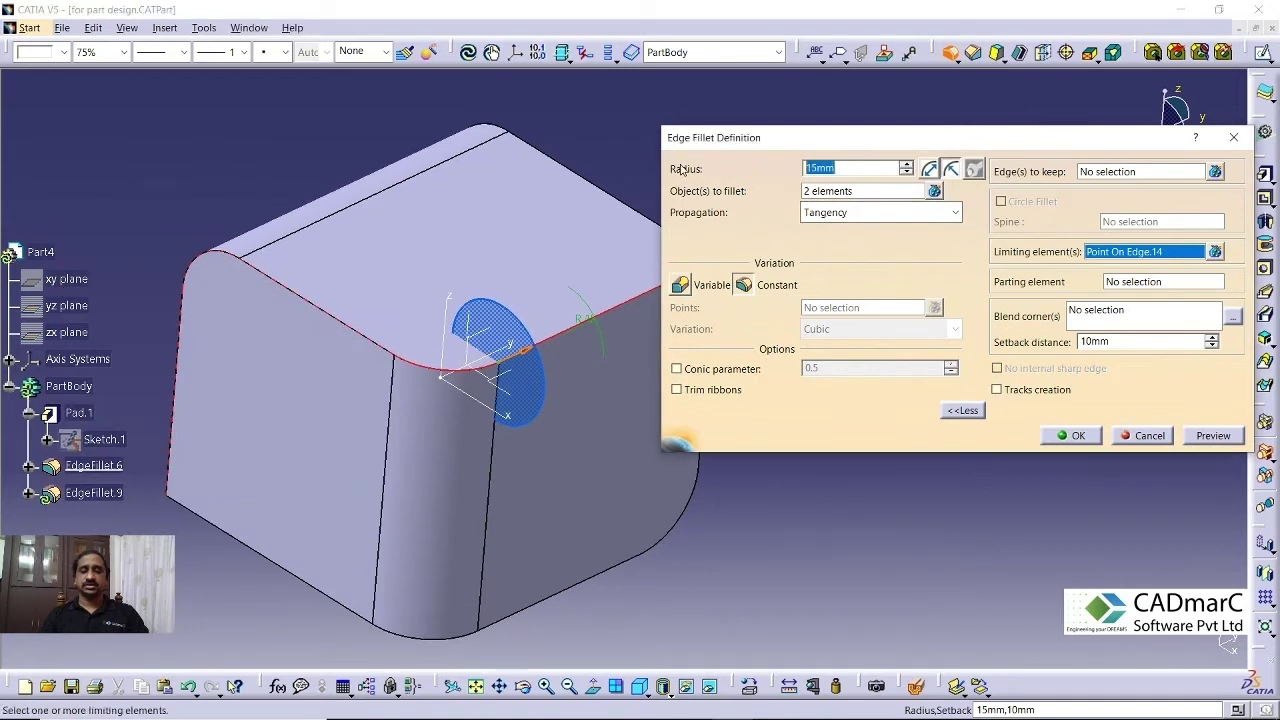
pyautogui.write('10')
pyautogui.click(1210, 436)
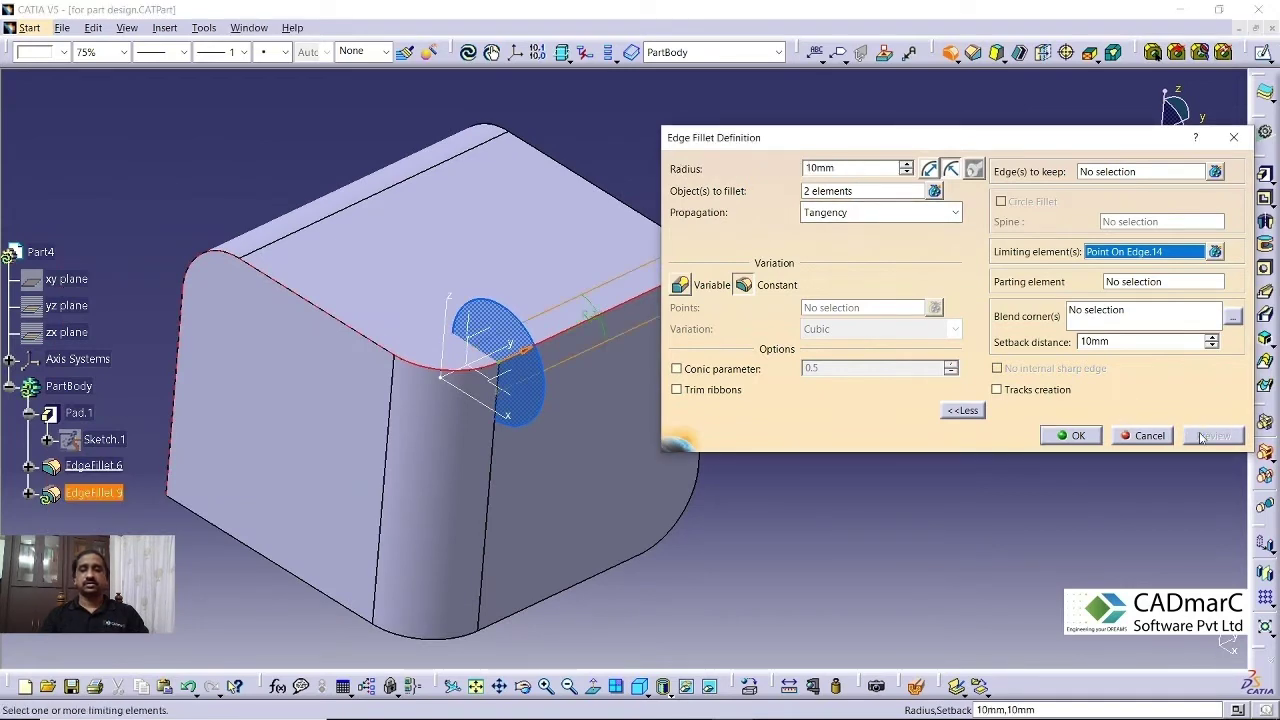
pyautogui.click(1070, 435)
pyautogui.moveTo(800, 420); pyautogui.dragTo(724, 418, button='middle')
pyautogui.hotkey('ctrl', 'z')
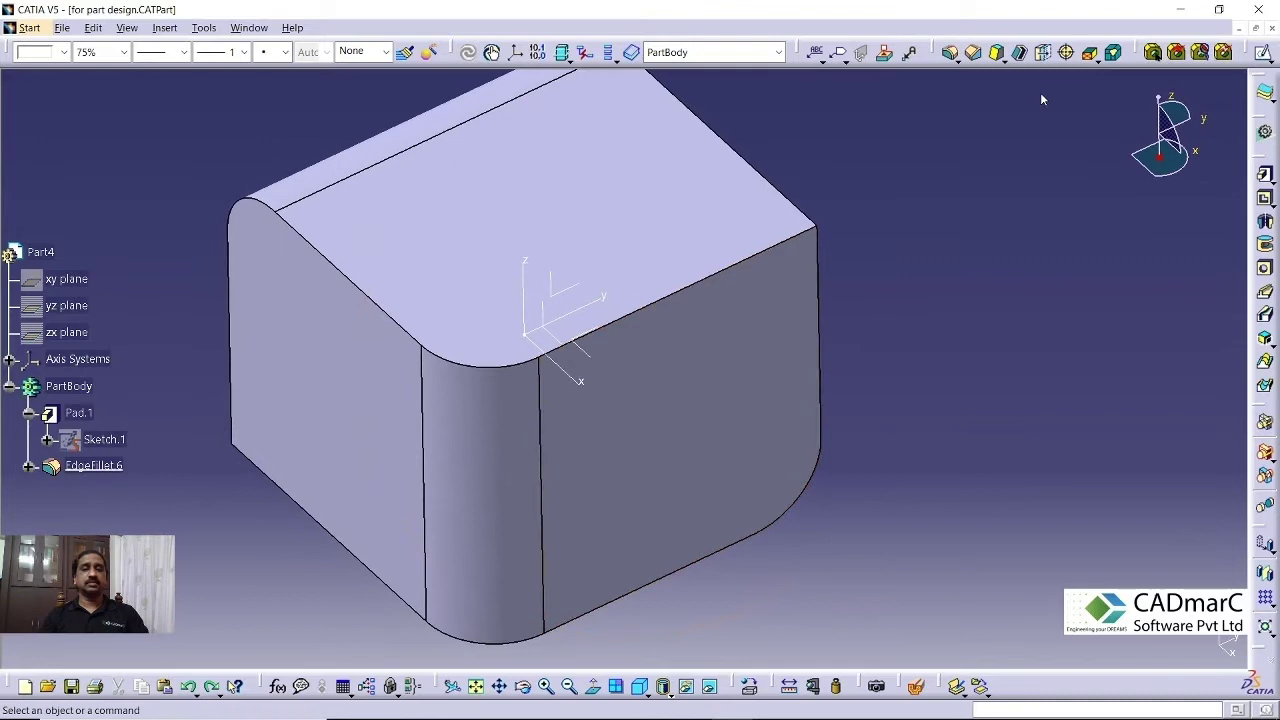
# Step: Fillet the top edge at 15mm, limited by the ZX plane, and apply it as EdgeFillet.9
pyautogui.click(974, 55)
pyautogui.click(970, 82)
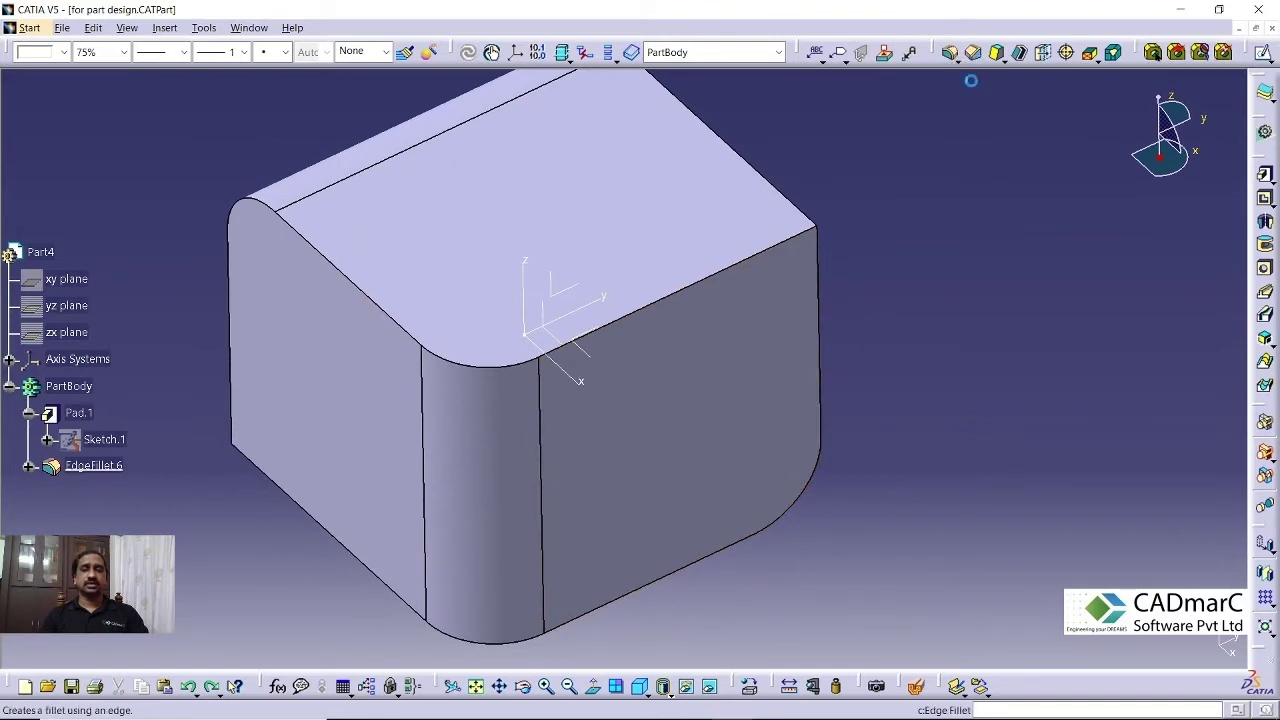
pyautogui.click(628, 326)
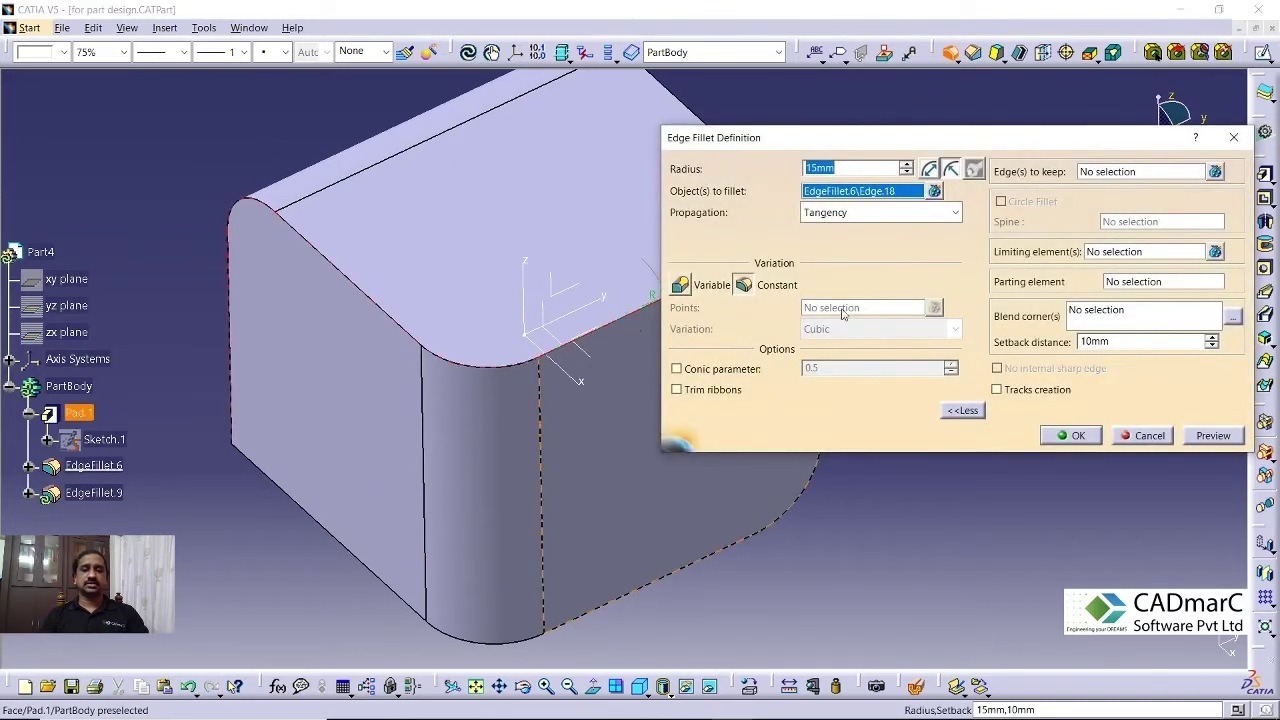
pyautogui.click(1108, 253)
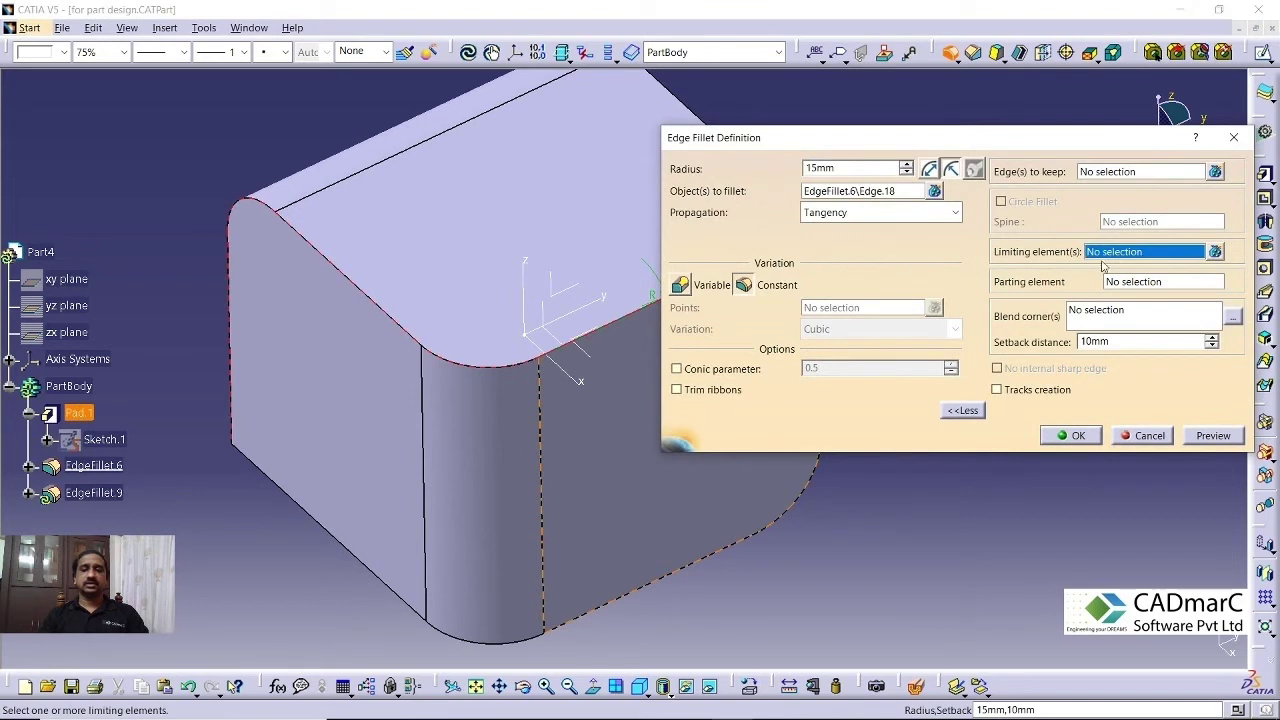
pyautogui.click(553, 339)
pyautogui.moveTo(502, 361); pyautogui.dragTo(440, 386, button='middle')
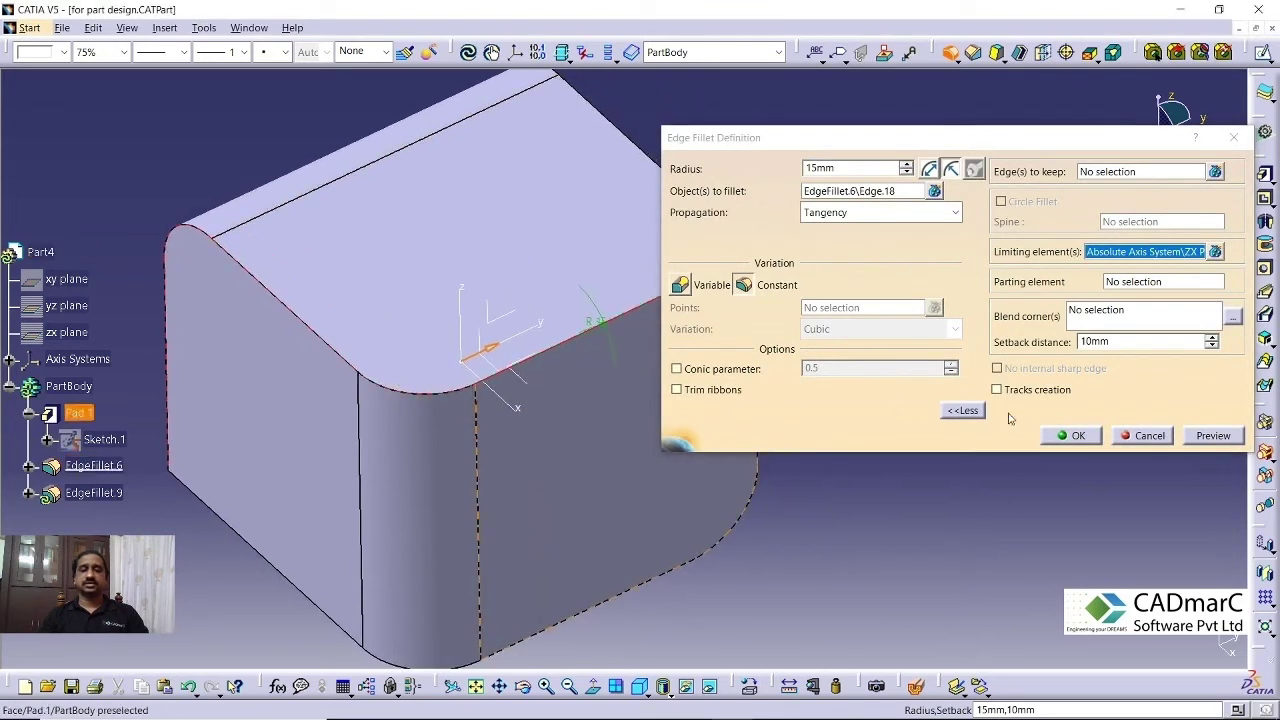
pyautogui.click(1206, 435)
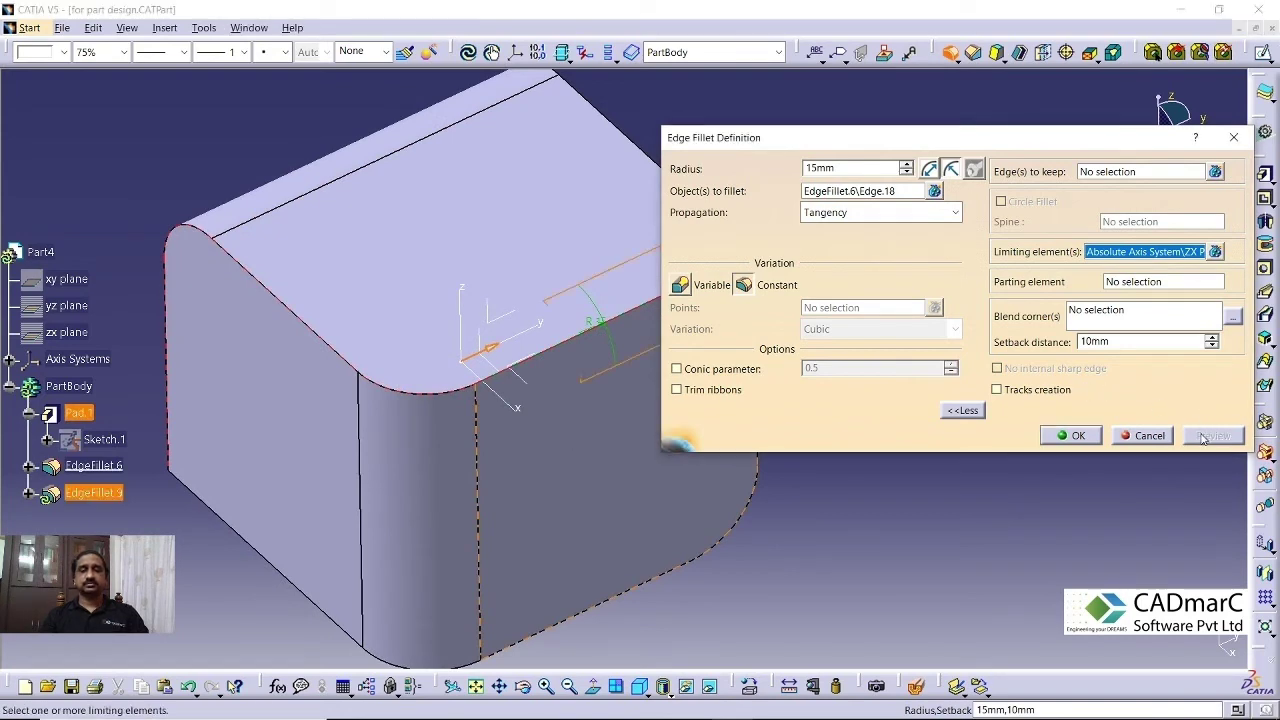
pyautogui.click(1060, 437)
pyautogui.moveTo(829, 409); pyautogui.dragTo(778, 487, button='middle')
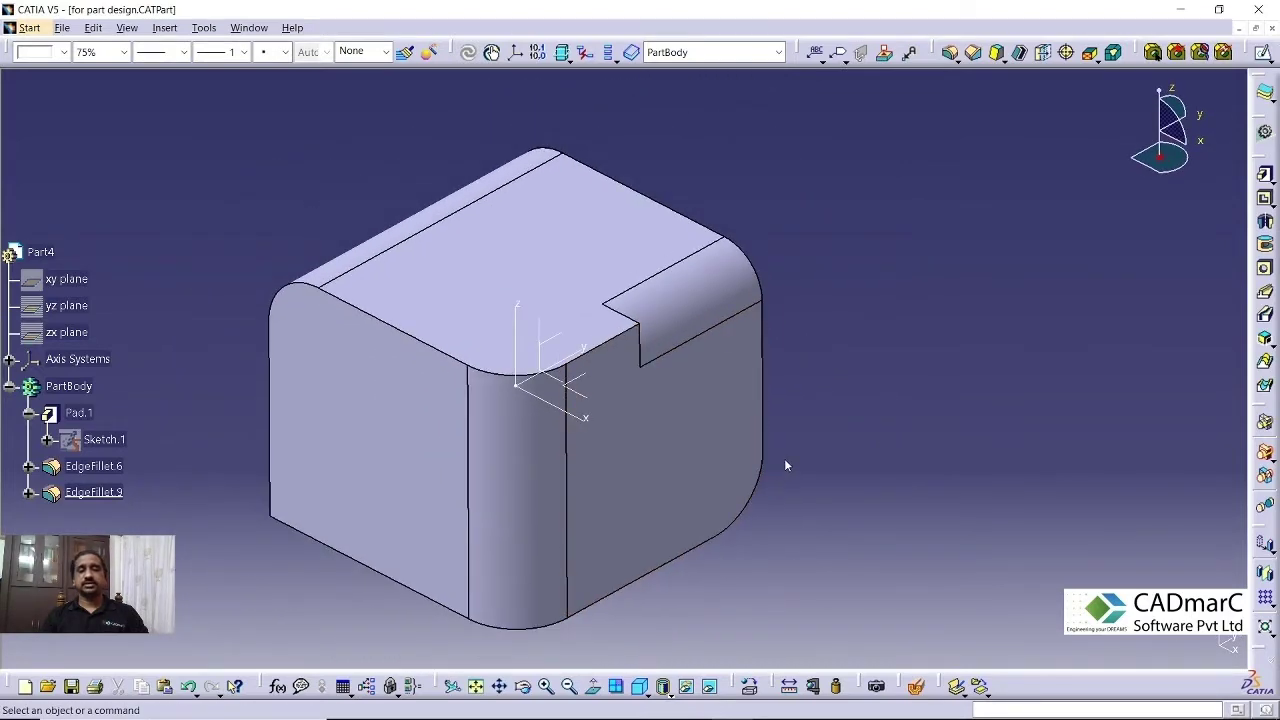
# Step: Undo the plane-limited fillet and start a variable-radius edge fillet on the top edge
pyautogui.hotkey('ctrl', 'z')
pyautogui.moveTo(786, 460); pyautogui.dragTo(826, 438, button='middle')
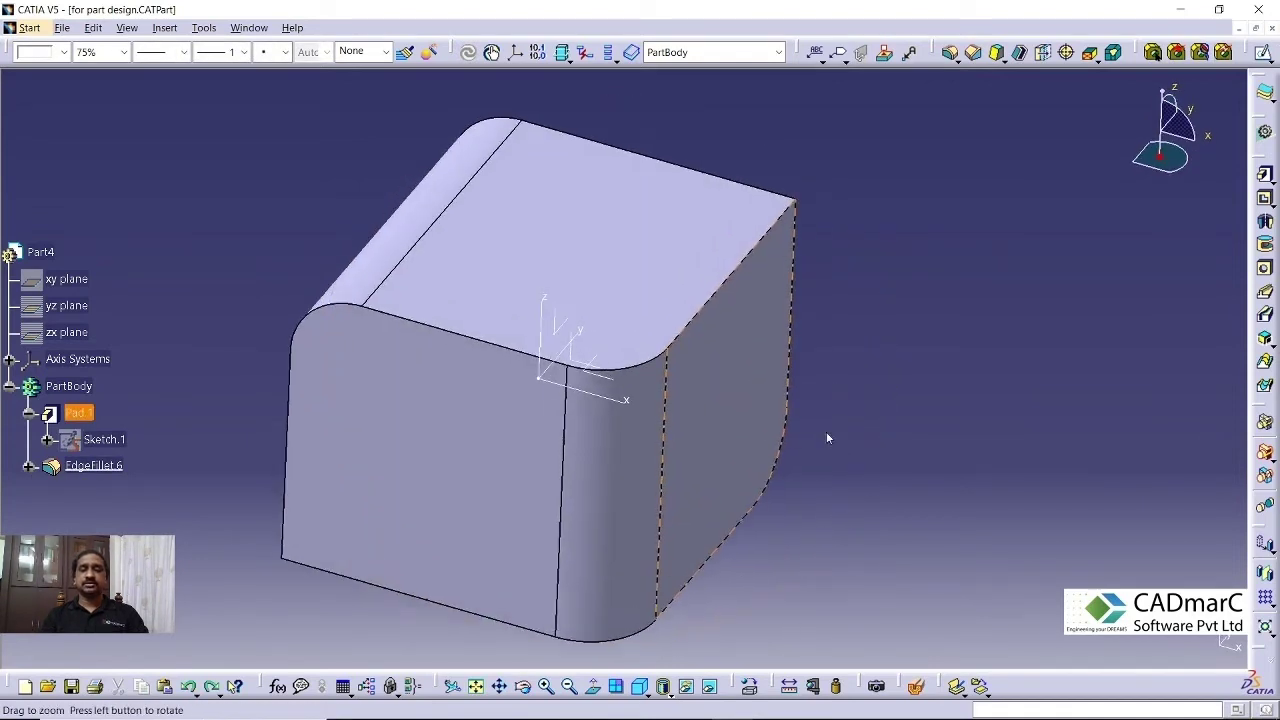
pyautogui.click(949, 52)
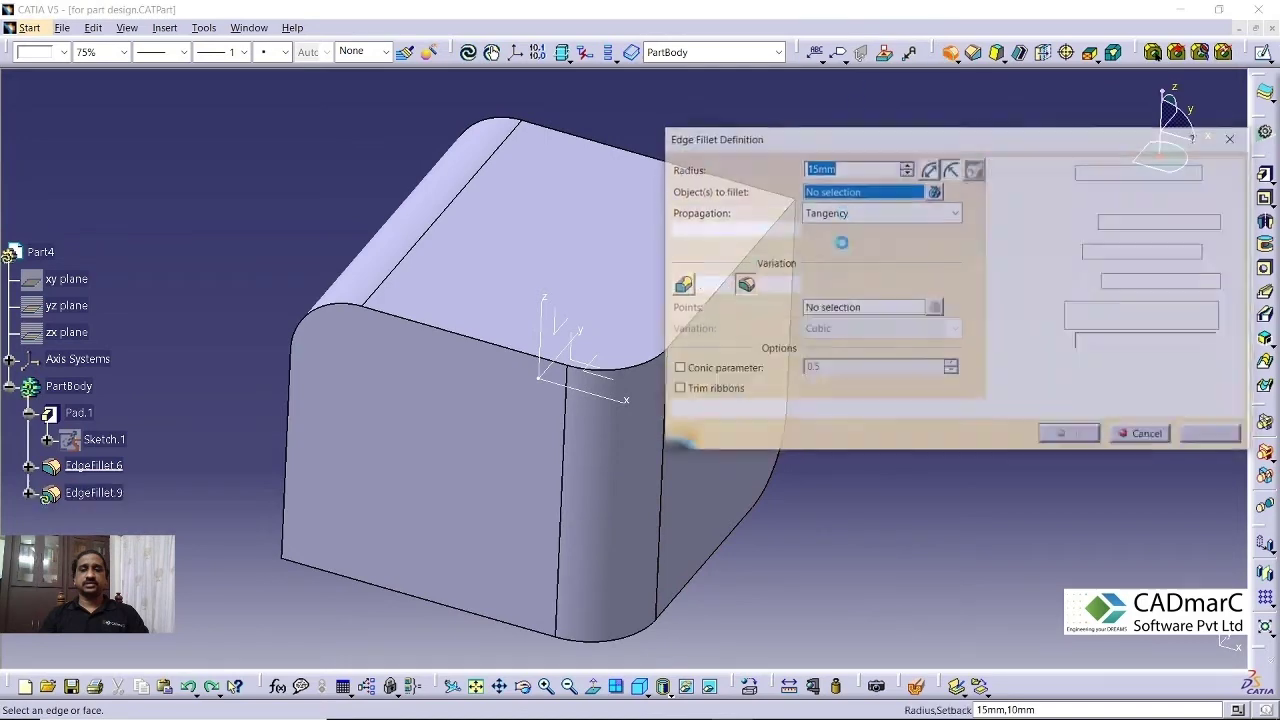
pyautogui.click(680, 286)
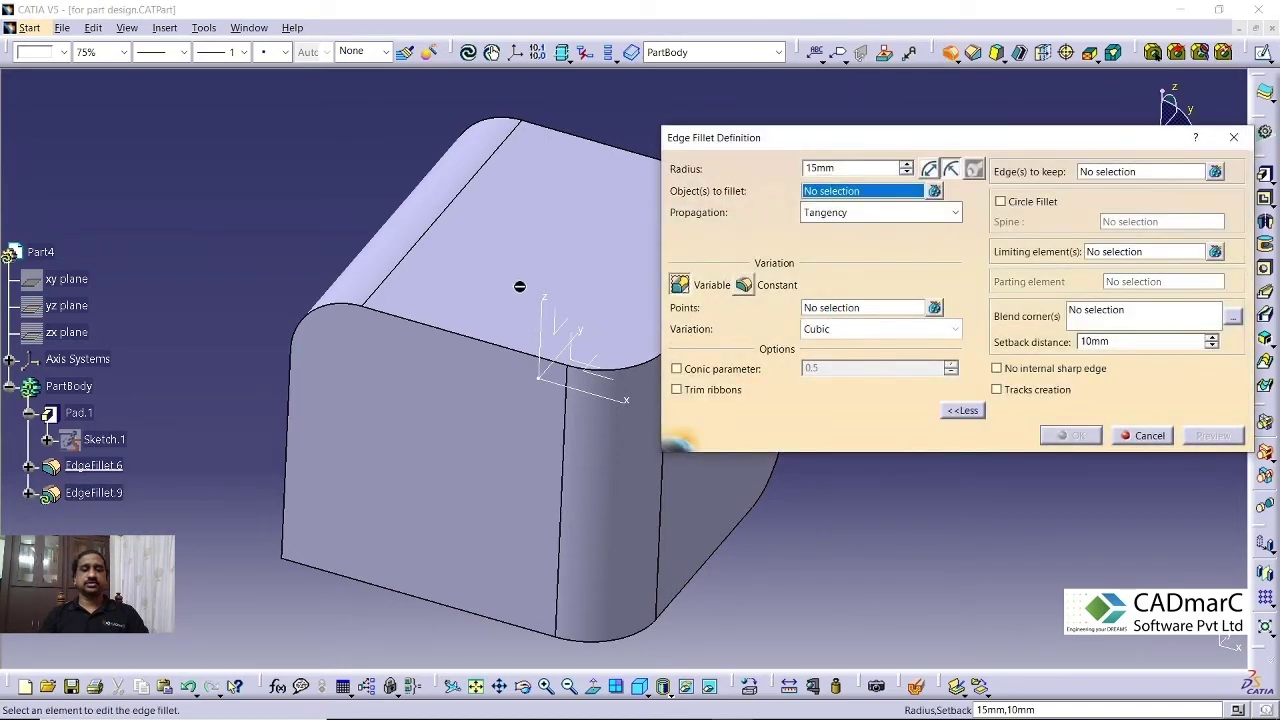
pyautogui.moveTo(517, 283); pyautogui.dragTo(349, 260, button='middle')
pyautogui.click(588, 227)
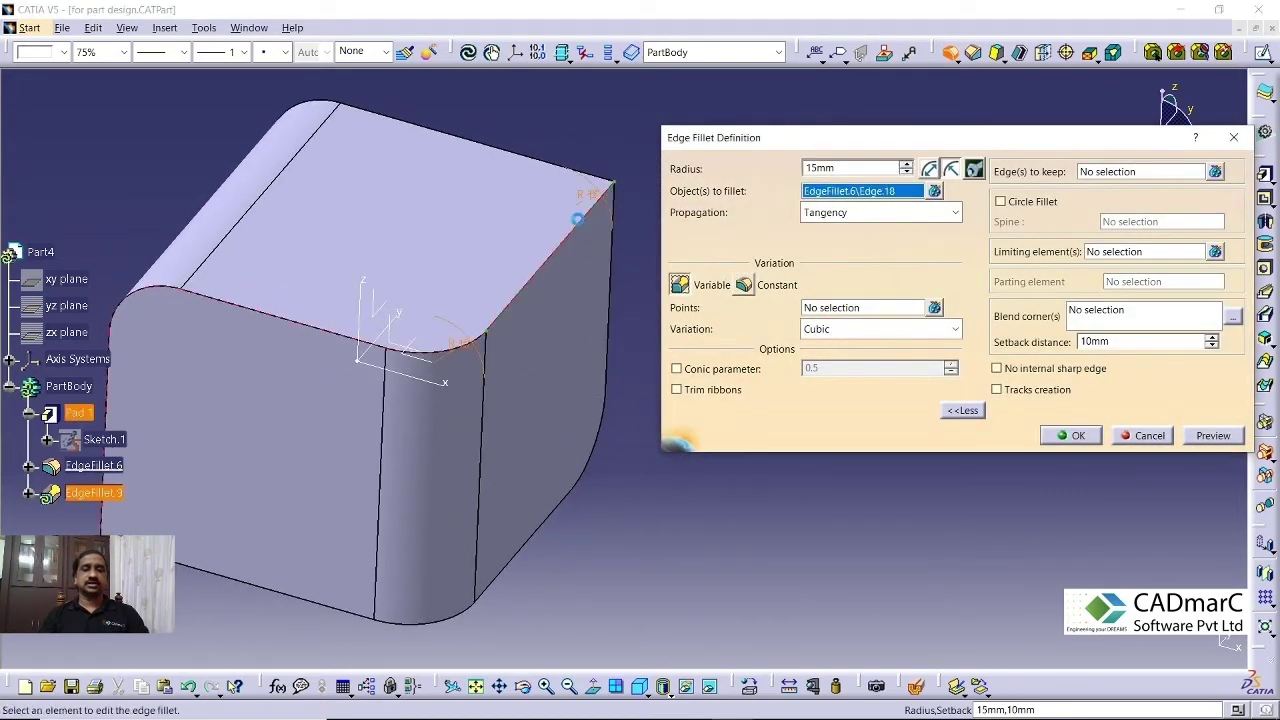
pyautogui.moveTo(474, 317); pyautogui.dragTo(580, 300, button='middle')
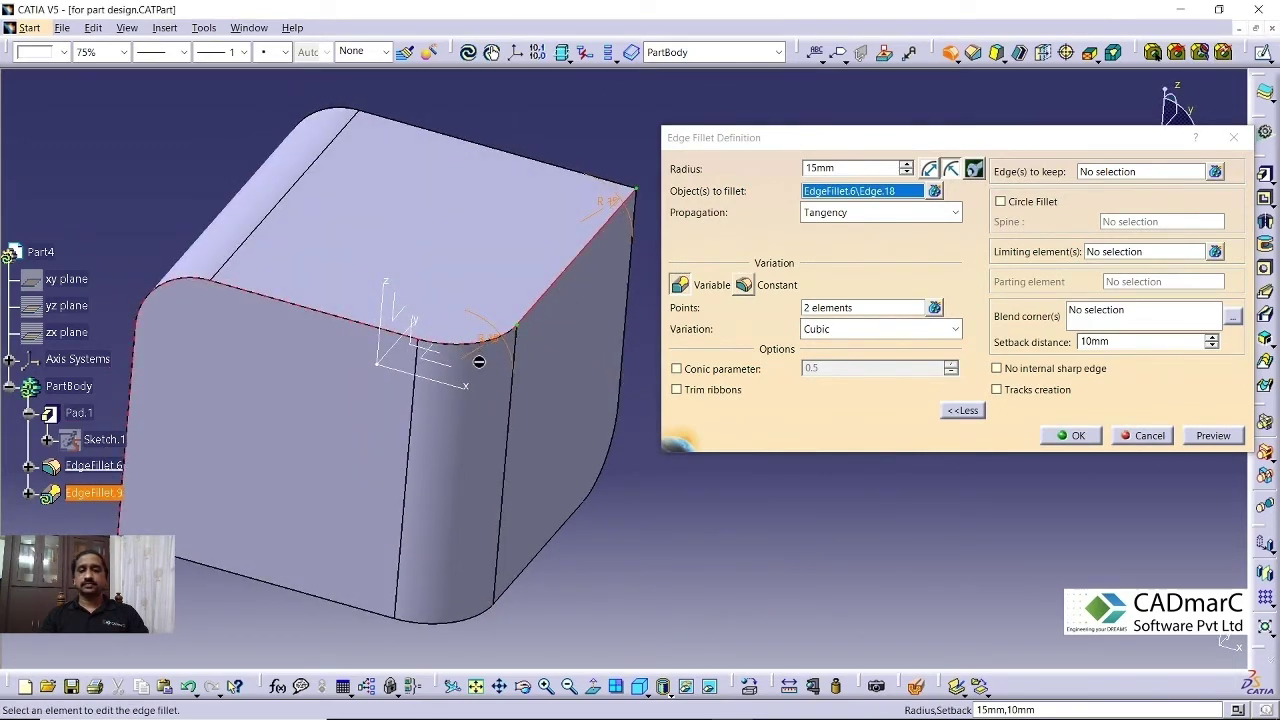
# Step: Place radius points along the top edges, adding the left edge with its own point
pyautogui.moveTo(479, 362); pyautogui.dragTo(738, 381, button='middle')
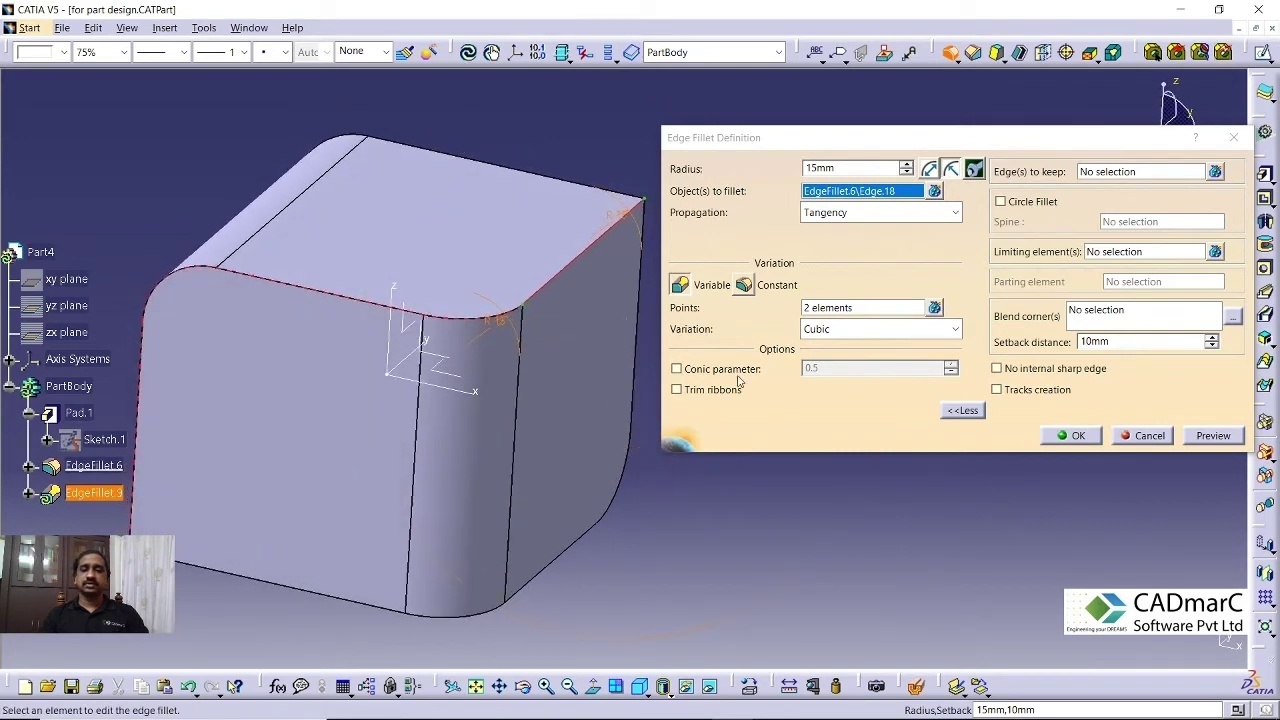
pyautogui.click(840, 309)
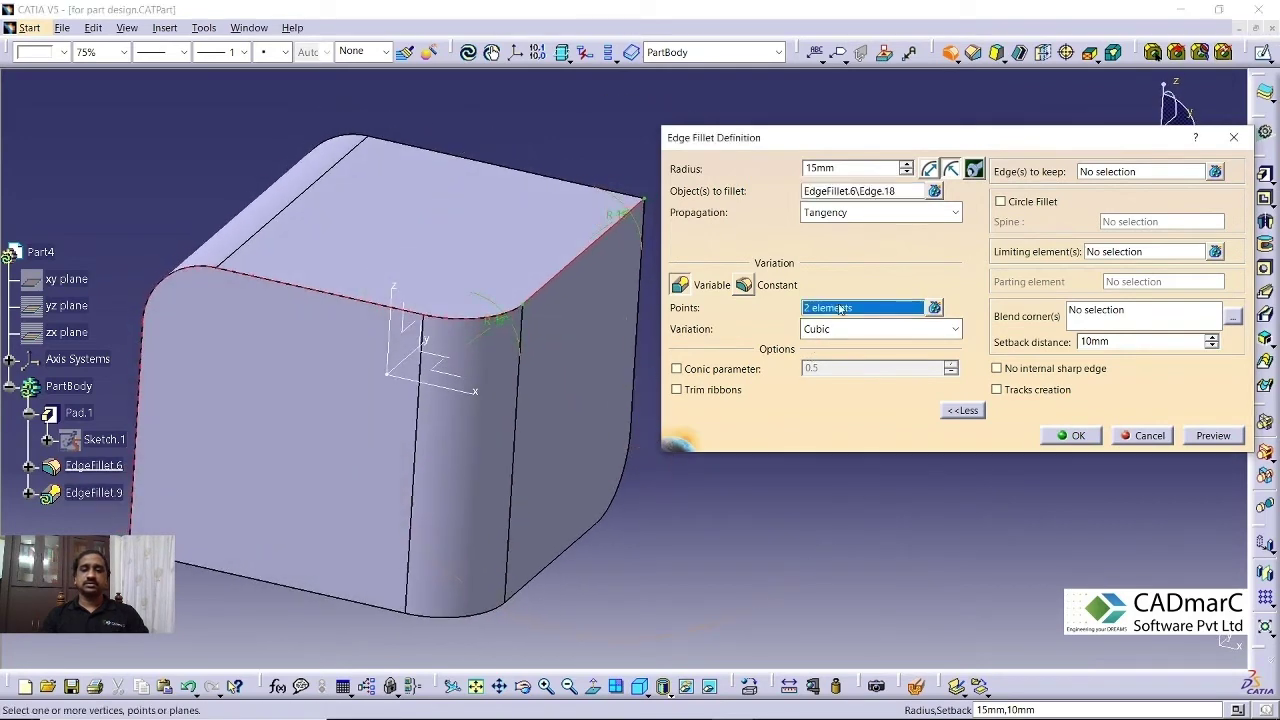
pyautogui.click(432, 320)
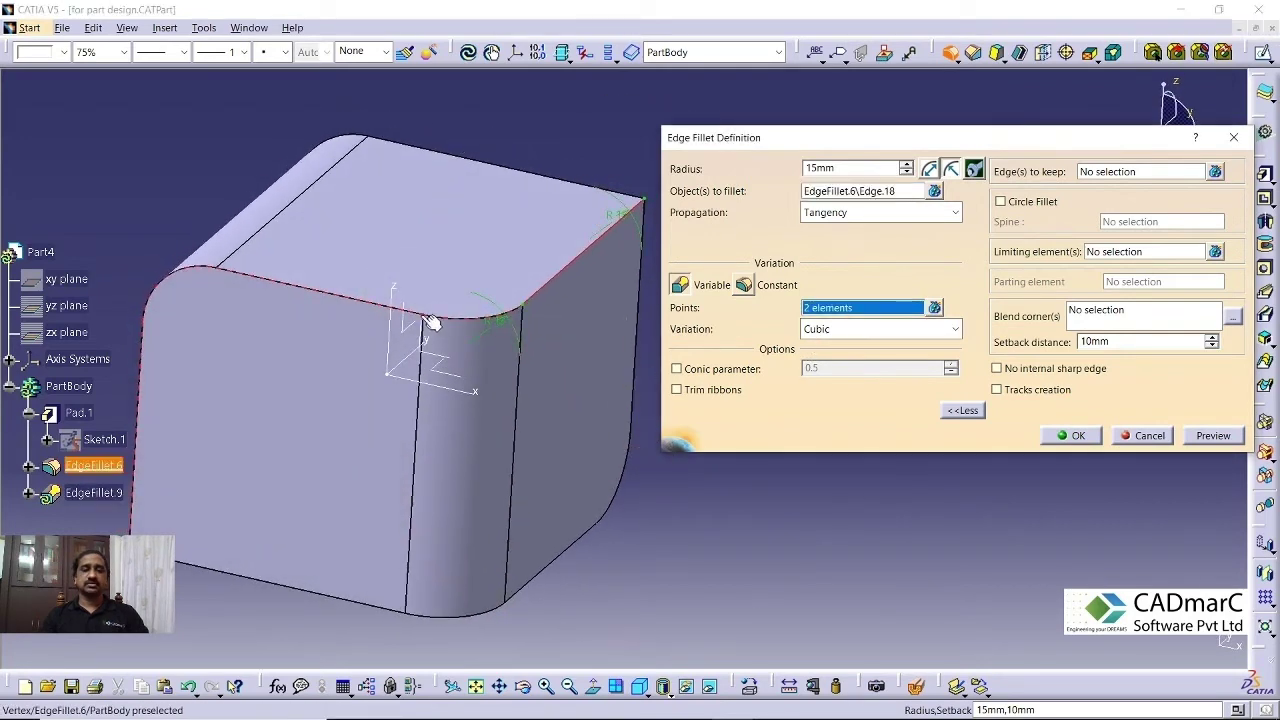
pyautogui.click(218, 271)
pyautogui.moveTo(357, 363); pyautogui.dragTo(356, 334, button='middle')
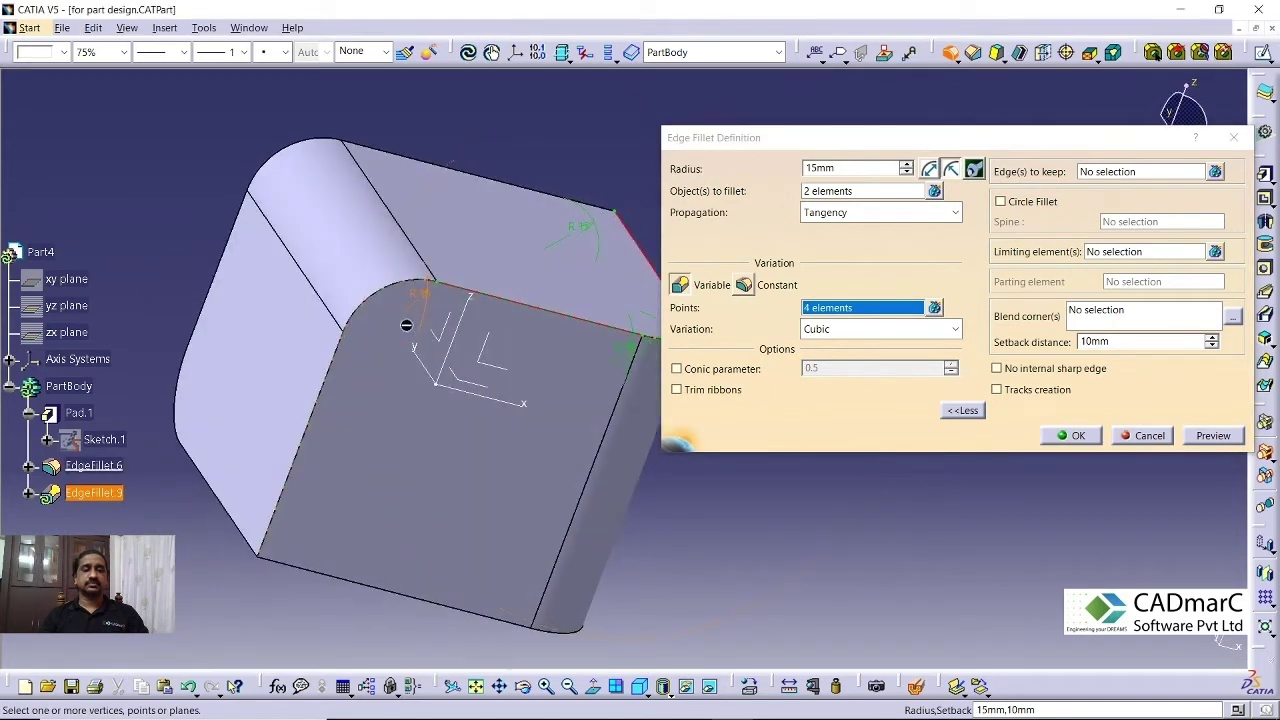
pyautogui.click(345, 338)
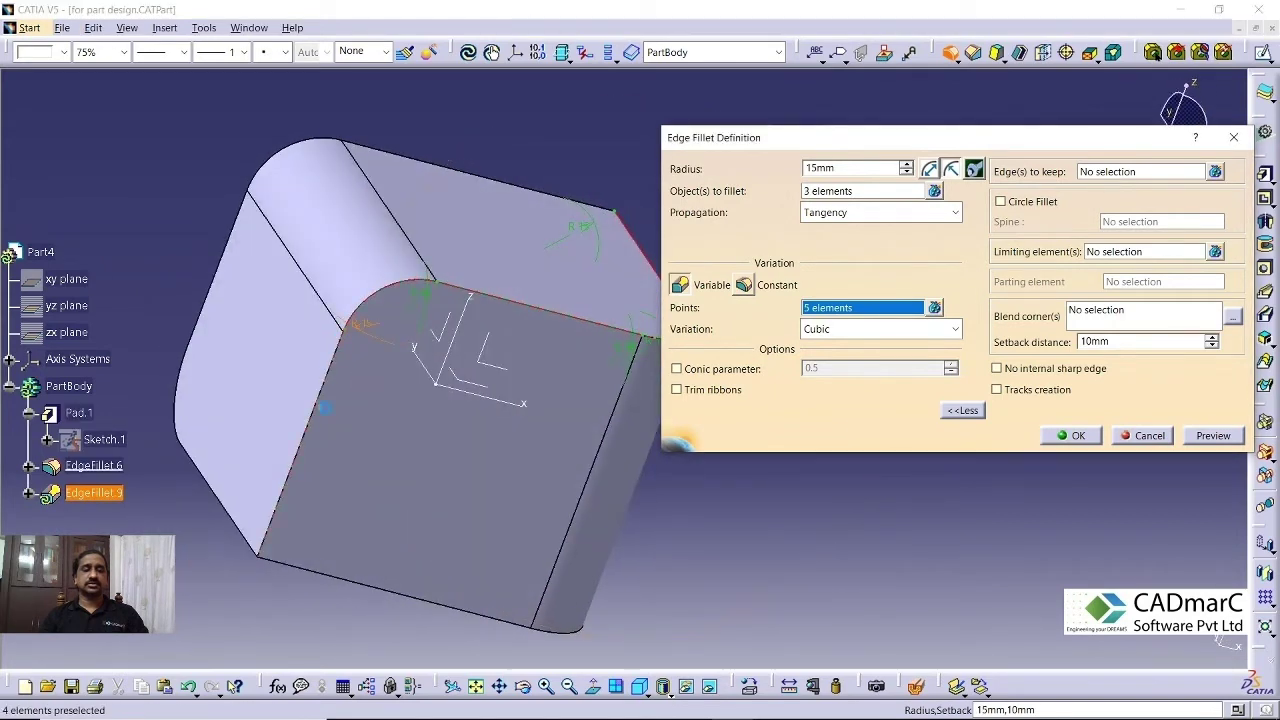
# Step: Add a bottom-left corner radius point and change the first R15 point to 10mm
pyautogui.click(269, 554)
pyautogui.moveTo(443, 443); pyautogui.dragTo(539, 301, button='middle')
pyautogui.doubleClick(552, 318)
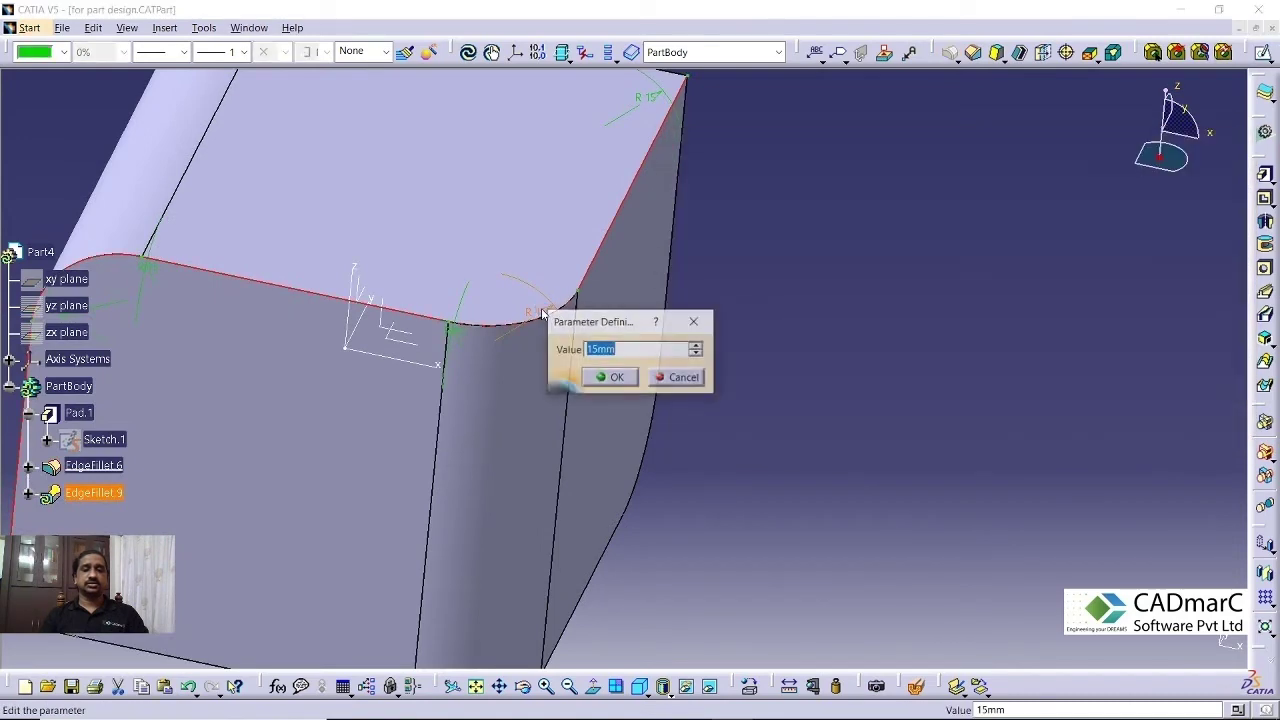
pyautogui.write('10')
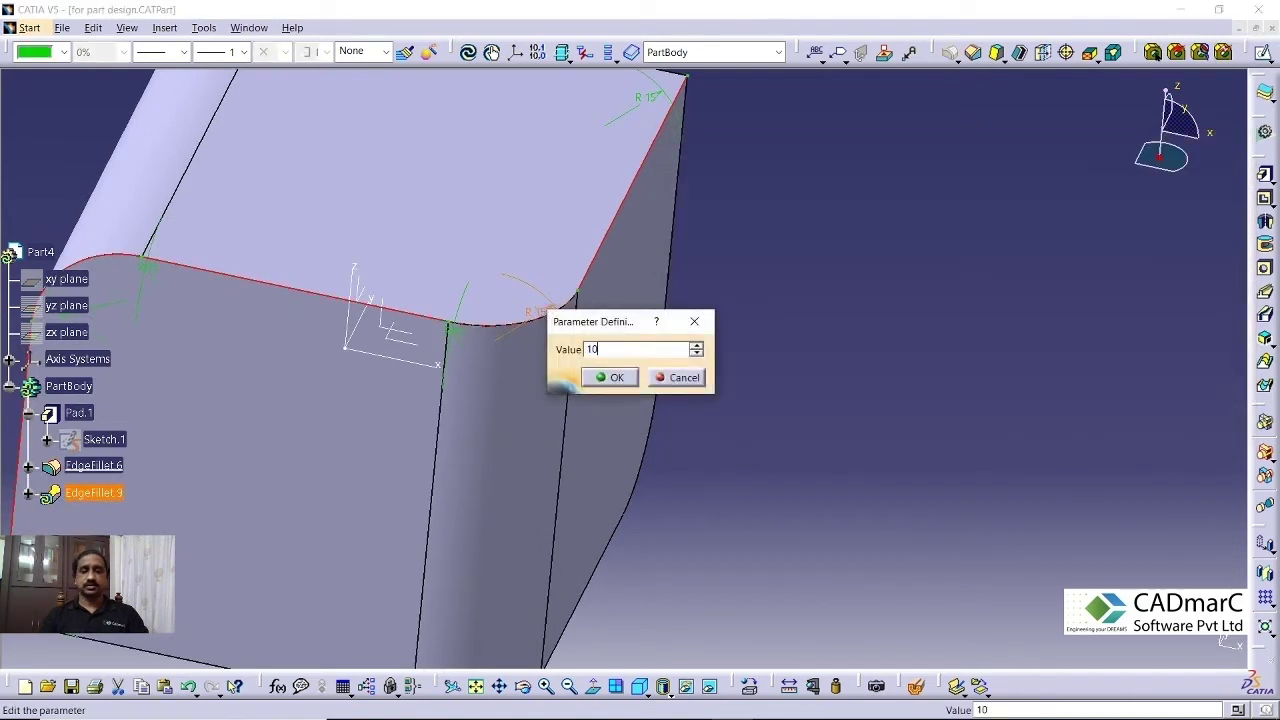
pyautogui.click(617, 384)
# Step: Change the next corner point and the bottom-left point radii to 10mm as well
pyautogui.doubleClick(460, 332)
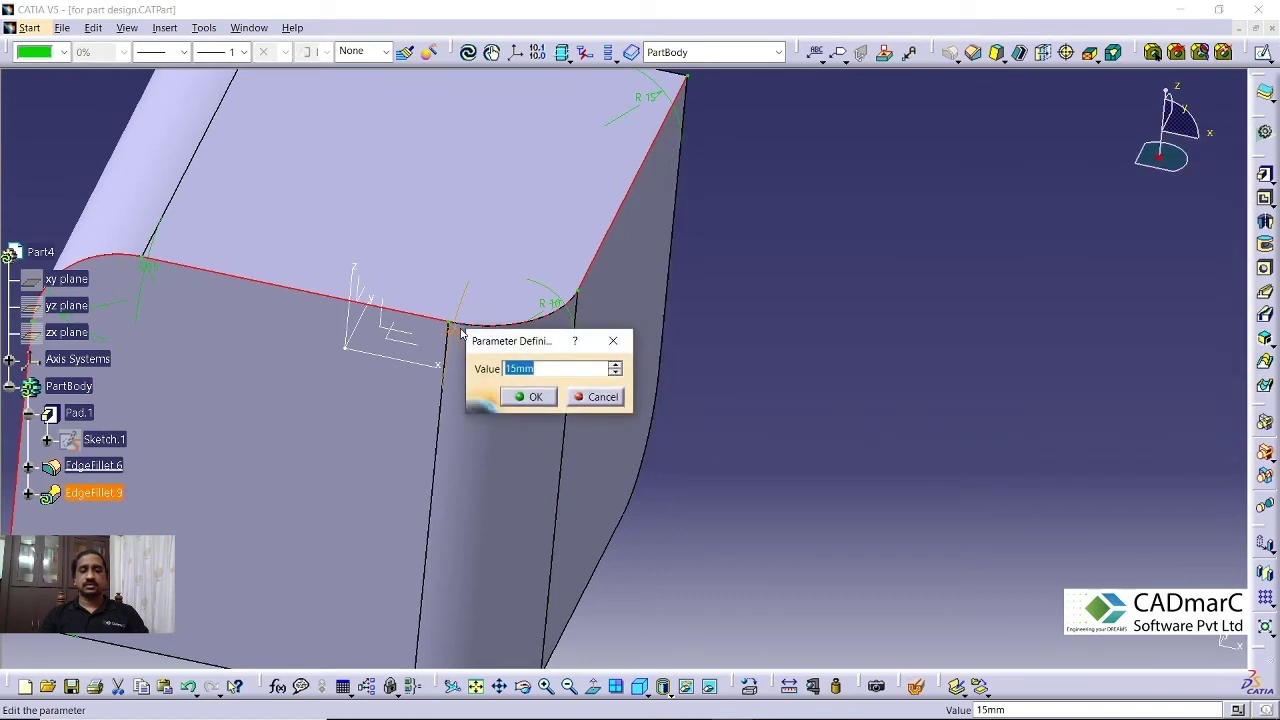
pyautogui.write('10')
pyautogui.press('Return')
pyautogui.moveTo(277, 277); pyautogui.dragTo(404, 311, button='middle')
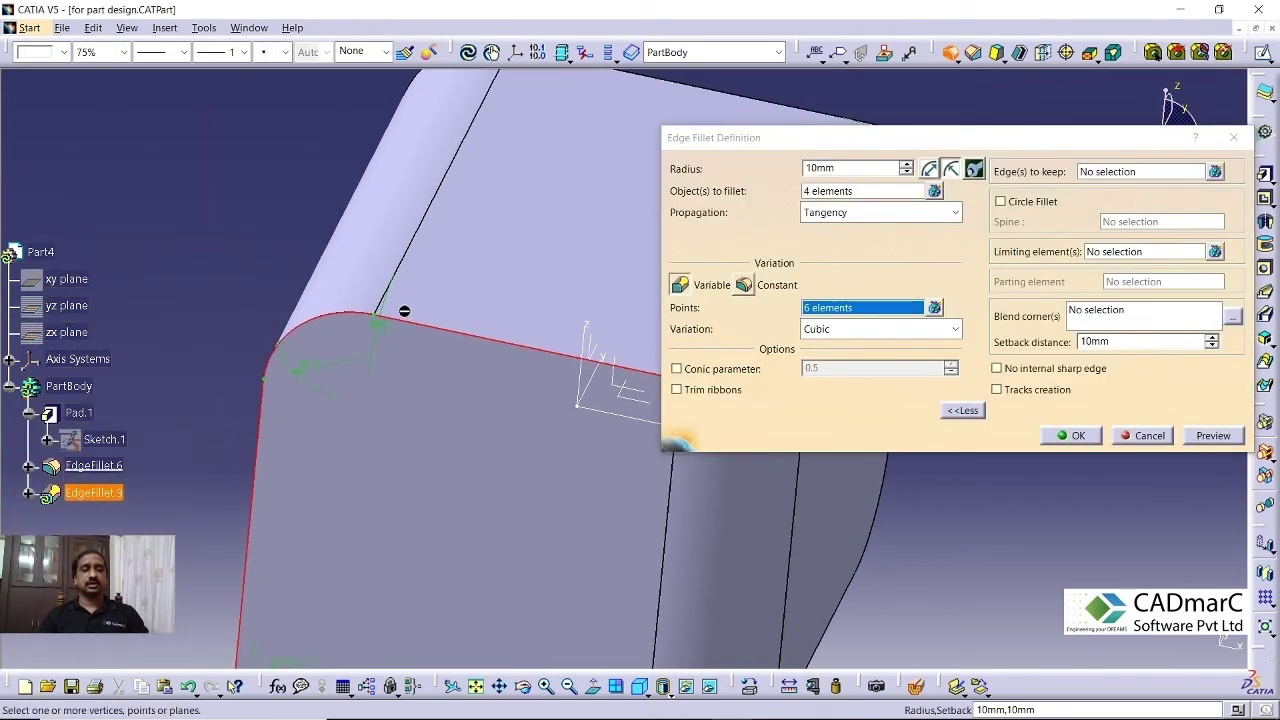
pyautogui.moveTo(383, 354); pyautogui.dragTo(427, 240, button='middle')
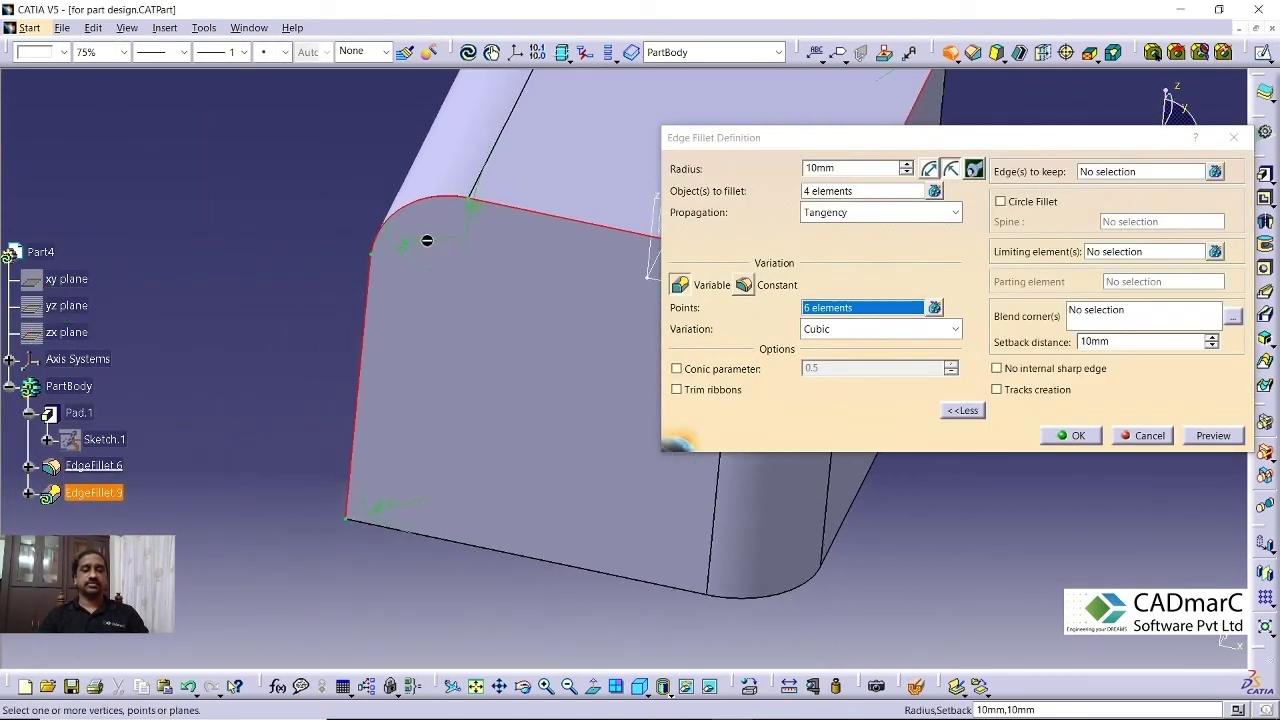
pyautogui.doubleClick(395, 502)
pyautogui.write('10')
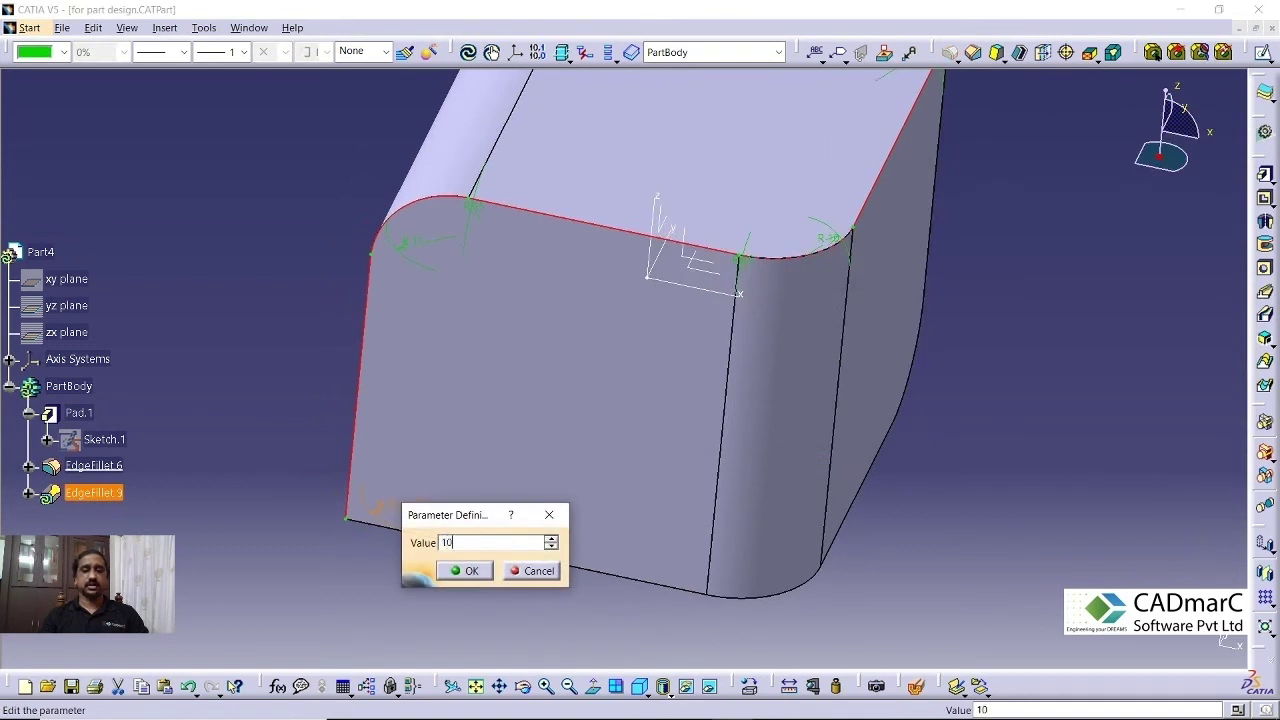
pyautogui.click(453, 578)
pyautogui.moveTo(300, 420); pyautogui.dragTo(487, 362, button='middle')
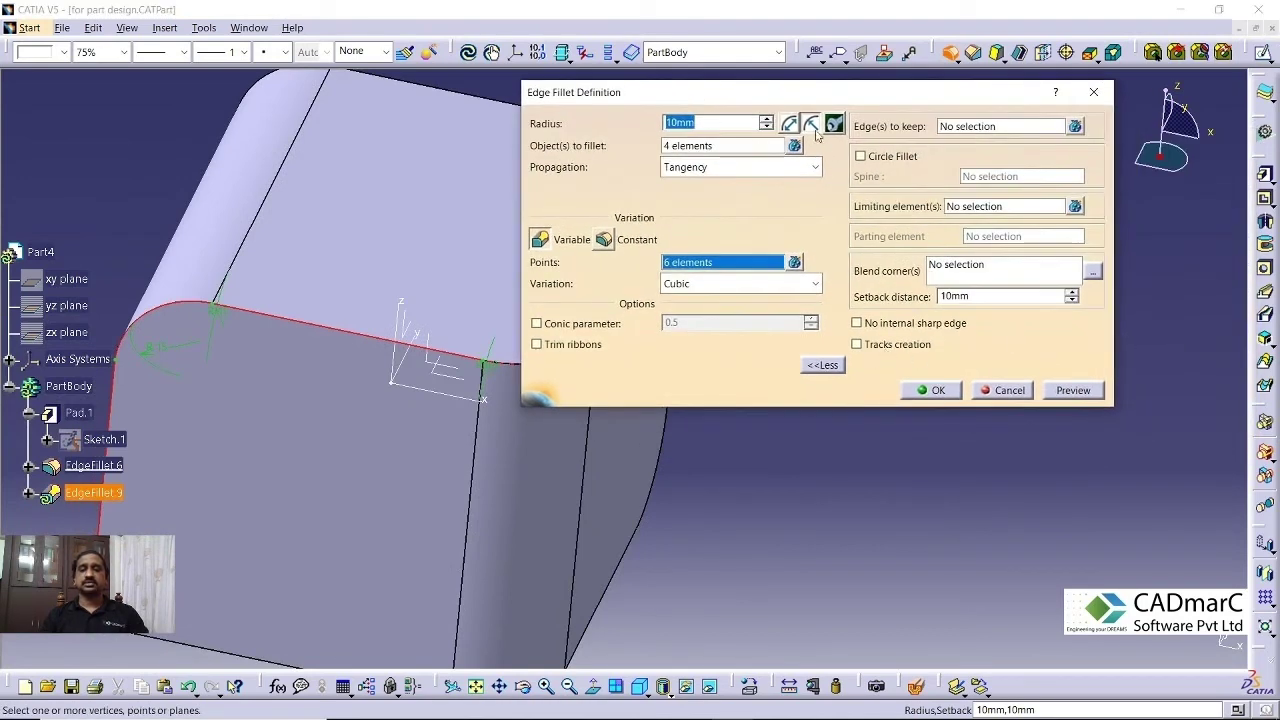
# Step: Enable tracks creation, preview, and apply the variable-radius EdgeFillet.9
pyautogui.moveTo(548, 292); pyautogui.dragTo(445, 300, button='middle')
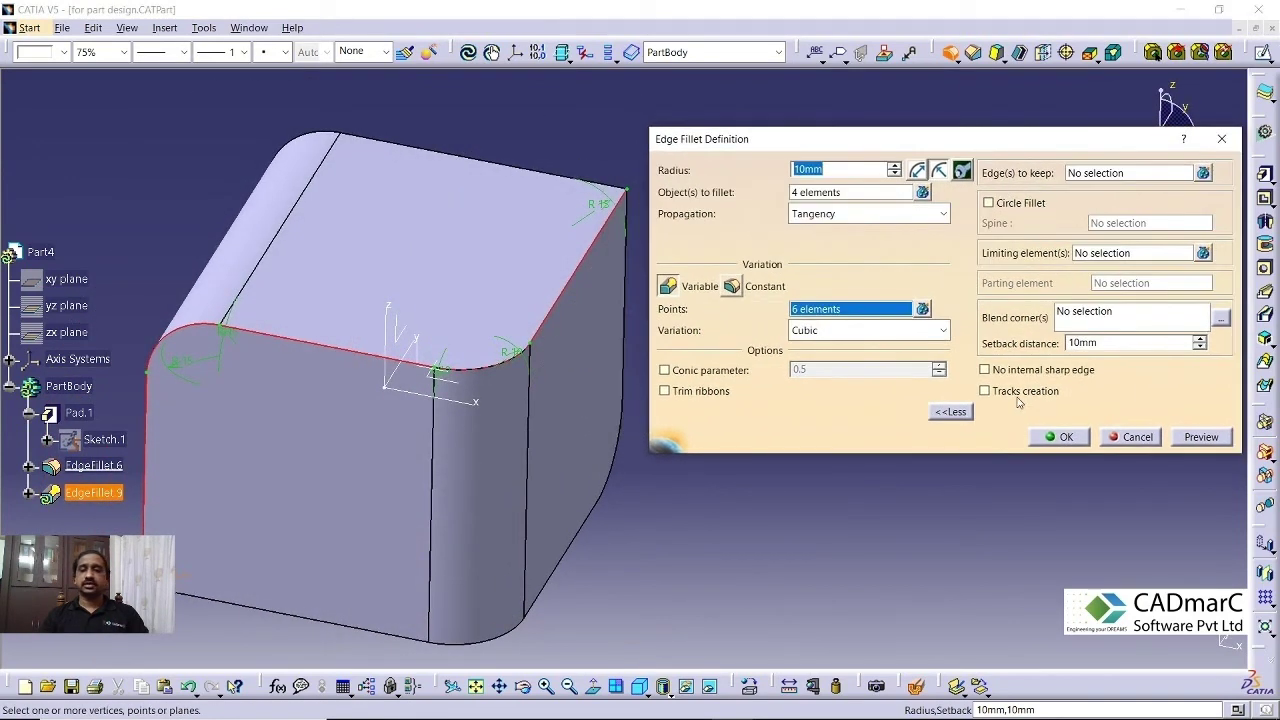
pyautogui.click(1019, 397)
pyautogui.moveTo(700, 470); pyautogui.dragTo(776, 476, button='middle')
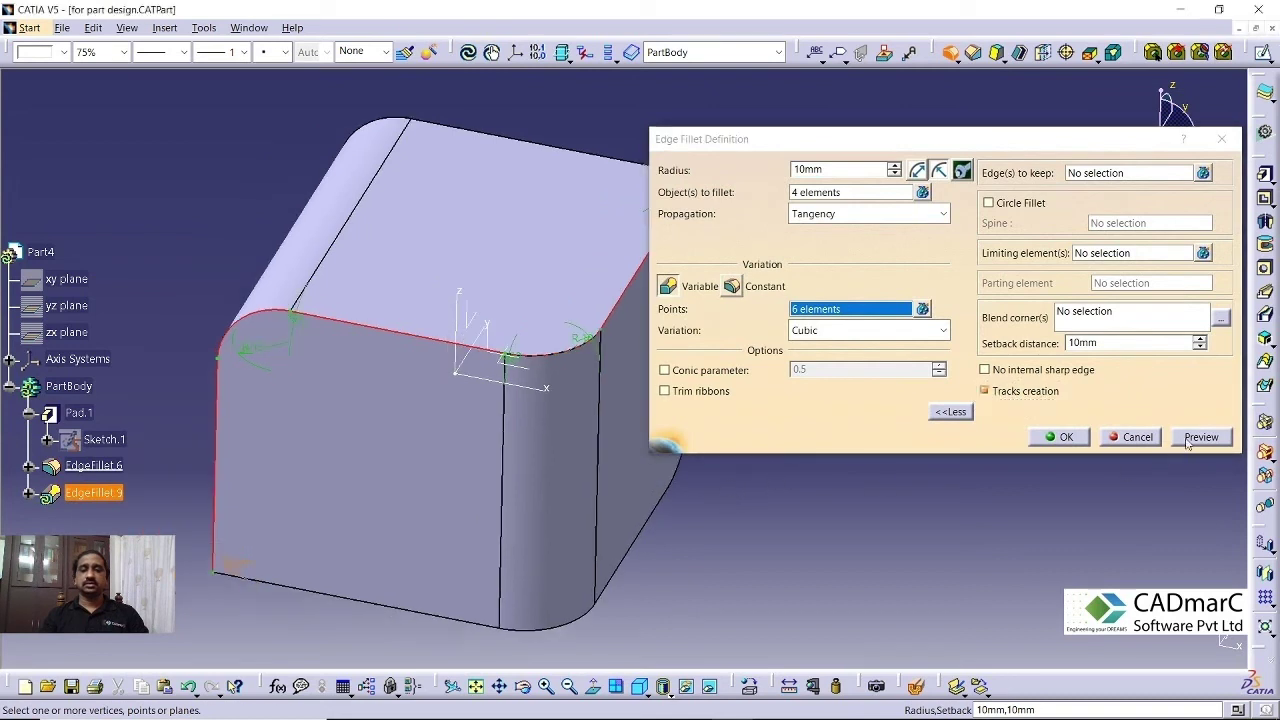
pyautogui.click(1195, 437)
pyautogui.moveTo(546, 474)
pyautogui.mouseDown(button='middle')
pyautogui.moveTo(551, 463)
pyautogui.moveTo(534, 470)
pyautogui.mouseUp(button='middle')
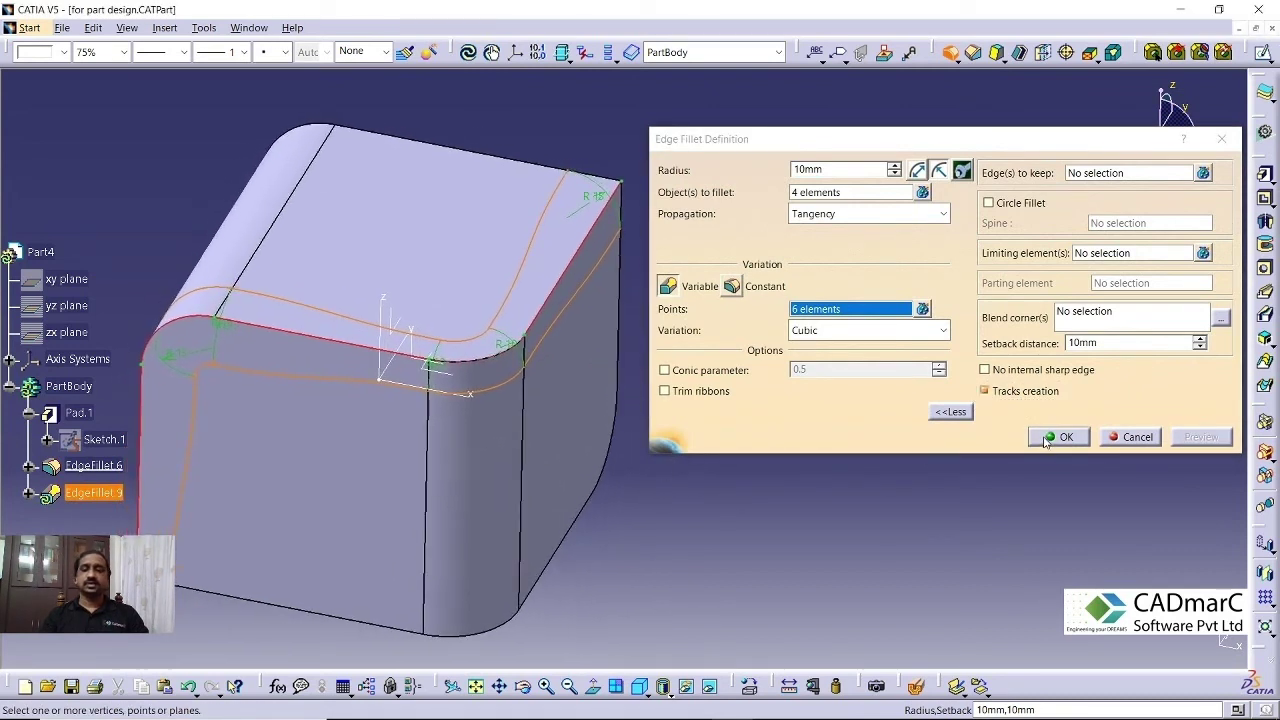
pyautogui.click(1060, 437)
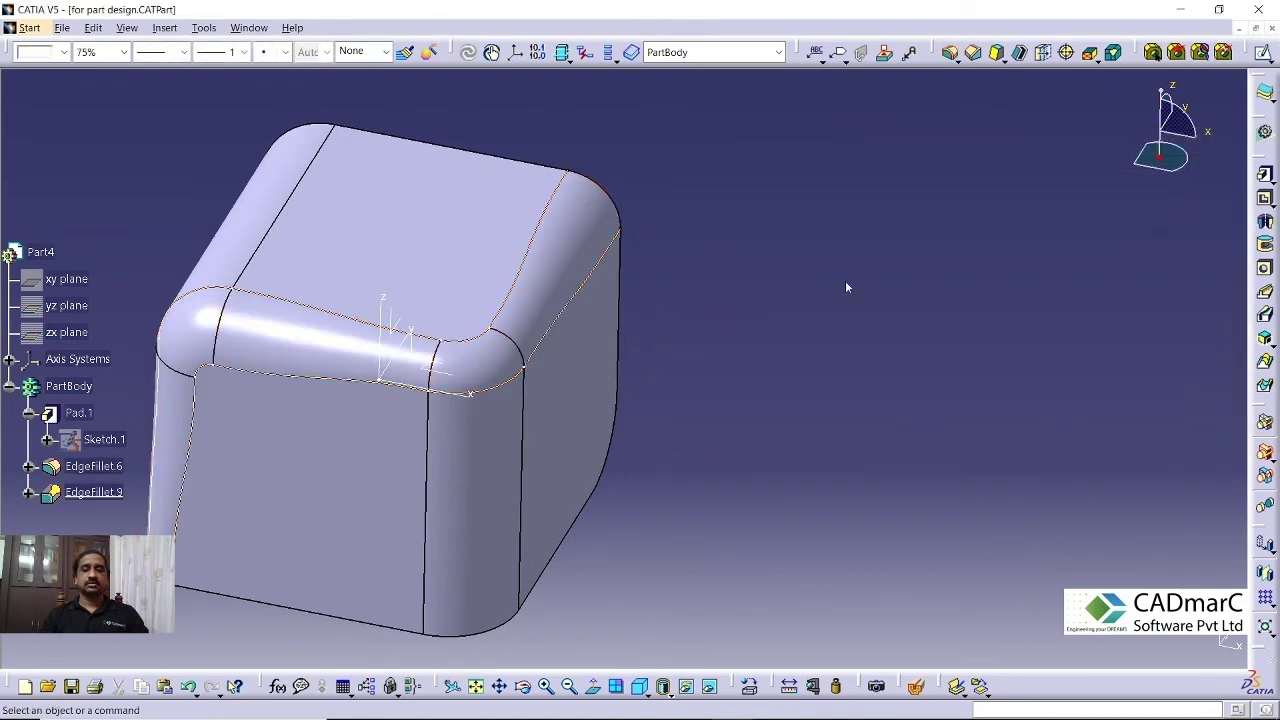
# Step: Expand EdgeFillet.9 in the tree to reveal Track.1, Track.2 and its 15mm/10mm radius parameters
pyautogui.moveTo(846, 287); pyautogui.dragTo(760, 420, button='middle')
pyautogui.click(28, 492)
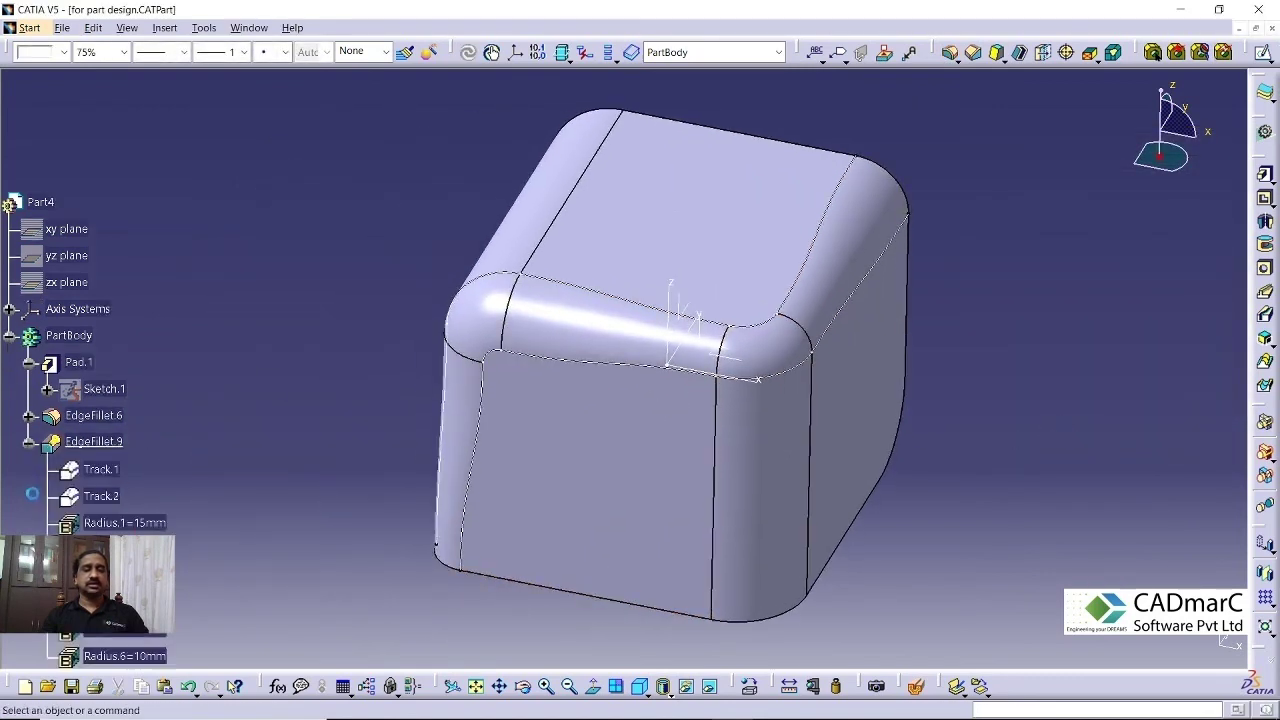
pyautogui.scroll(-3, 90, 430)
# Step: Highlight Track.1 and Track.2 on the model, then clear the selection
pyautogui.click(100, 349)
pyautogui.keyDown('ctrl'); pyautogui.click(110, 376); pyautogui.keyUp('ctrl')
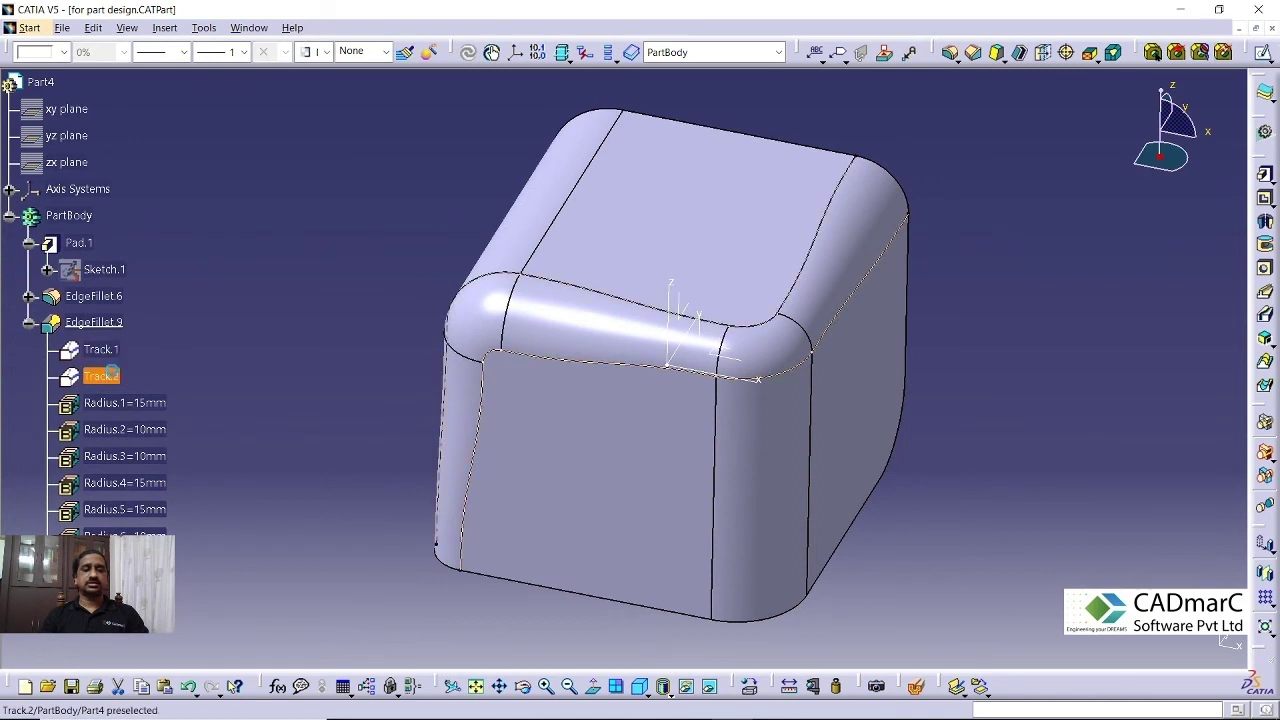
pyautogui.keyDown('ctrl'); pyautogui.click(110, 352); pyautogui.keyUp('ctrl')
pyautogui.click(112, 351)
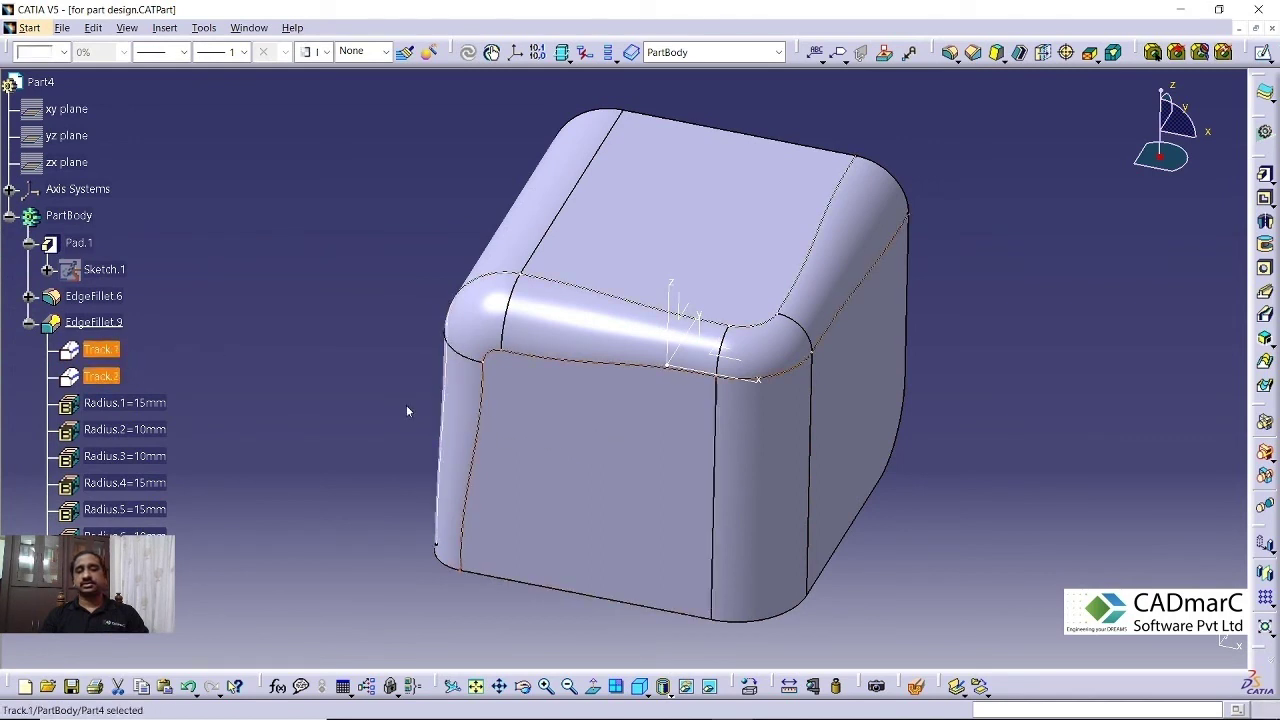
pyautogui.click(282, 347)
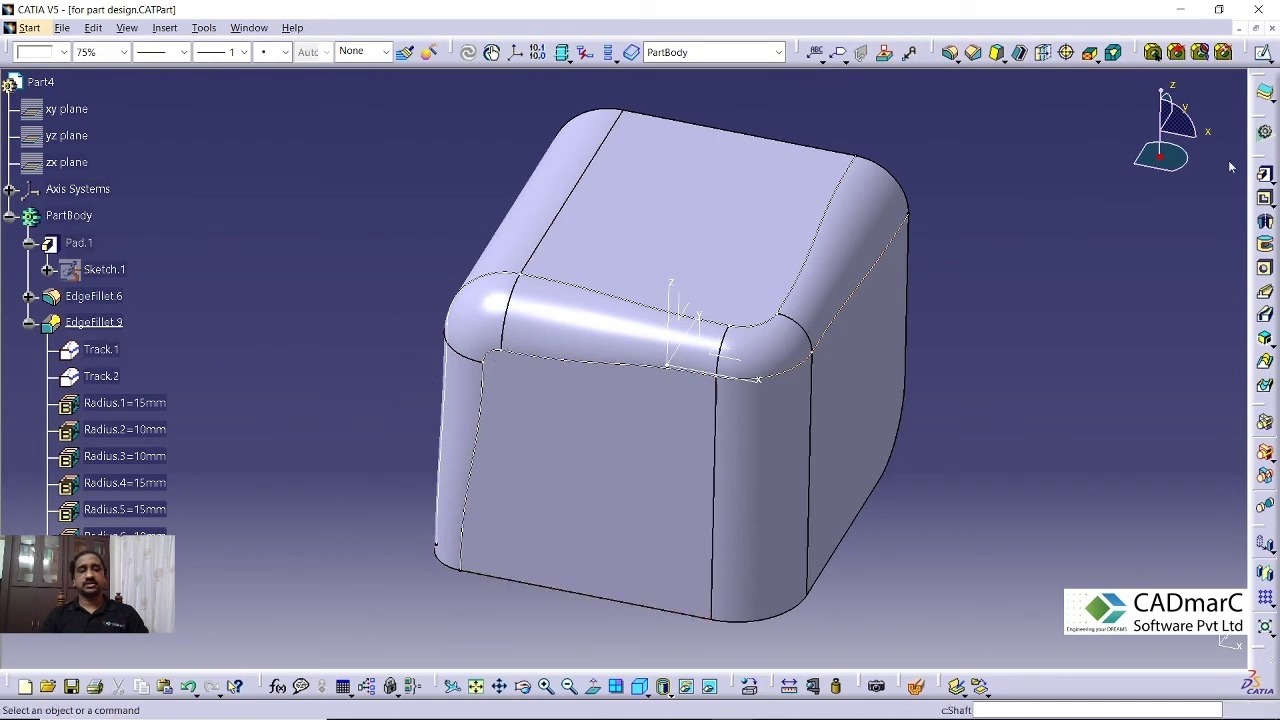
pyautogui.click(121, 350)
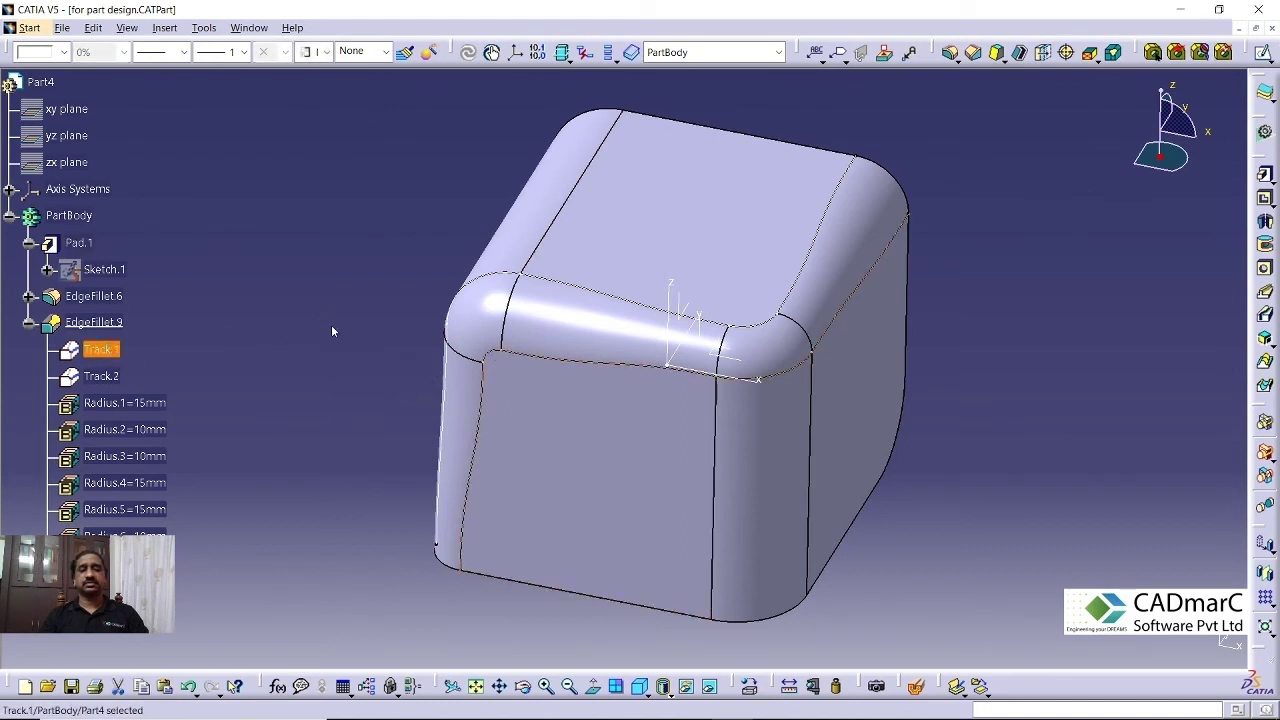
pyautogui.click(335, 328)
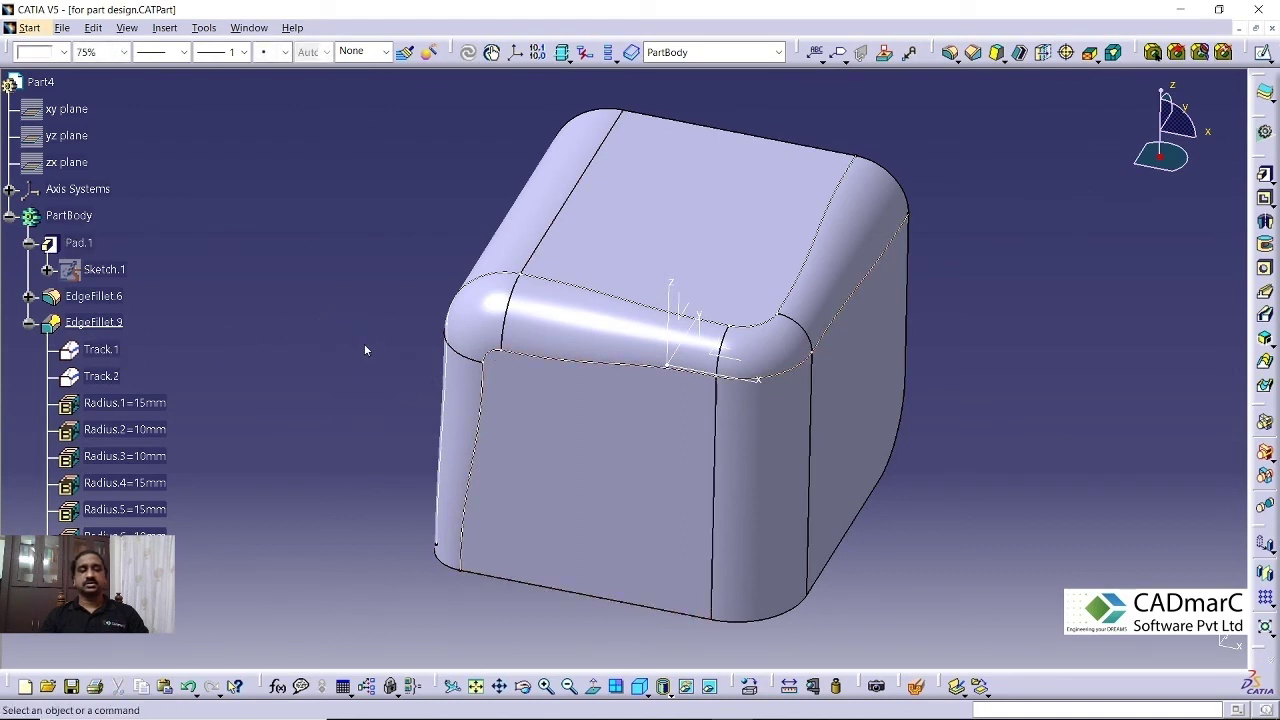